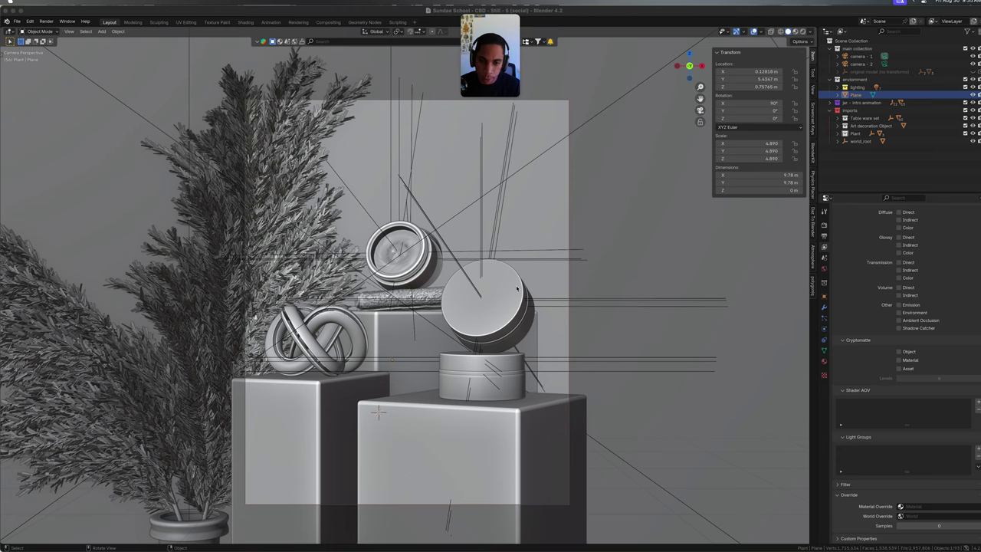
Step: Preview the camera view with rendered shading and collapse the imports collection
left_click(517, 288)
left_click(534, 294)
key("z")
left_click(526, 208)
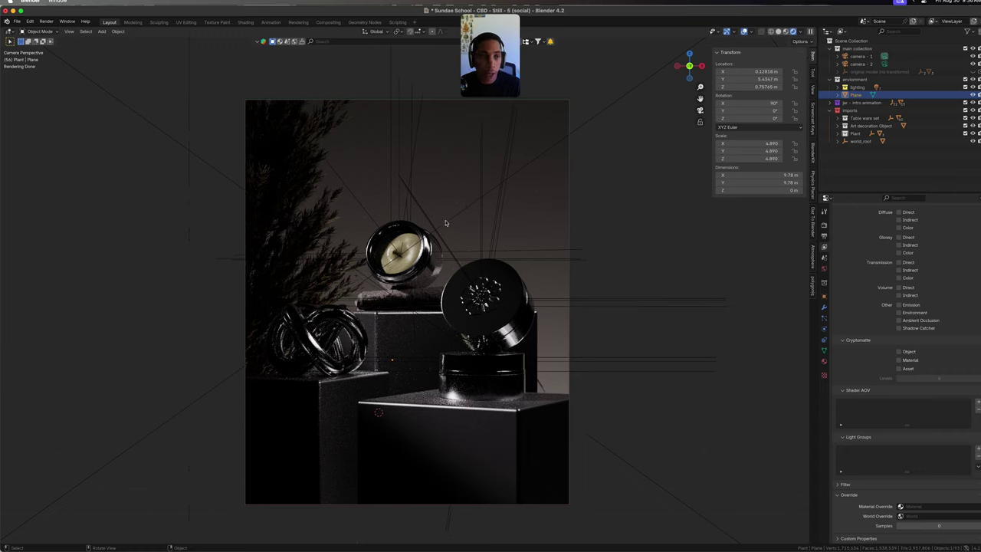
left_click(831, 110)
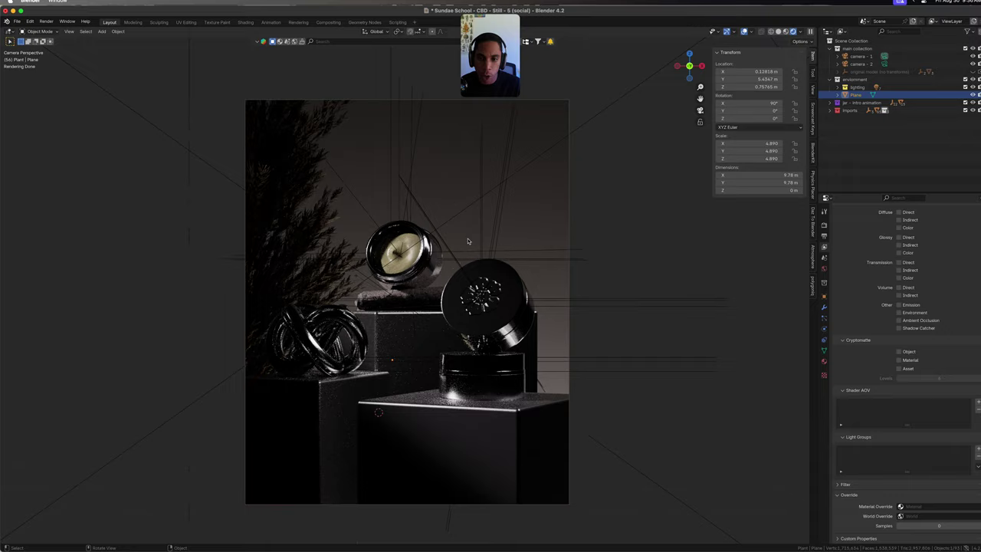
Step: Return to solid shading, view the whole set from outside the camera and select the area light beside the plant
mouse_move(453, 233)
middle_mouse_down()
mouse_move(445, 237)
mouse_move(464, 255)
mouse_move(456, 263)
mouse_move(491, 275)
middle_mouse_up()
key("z")
left_click(502, 267)
scroll(492, 275, "down", 3)
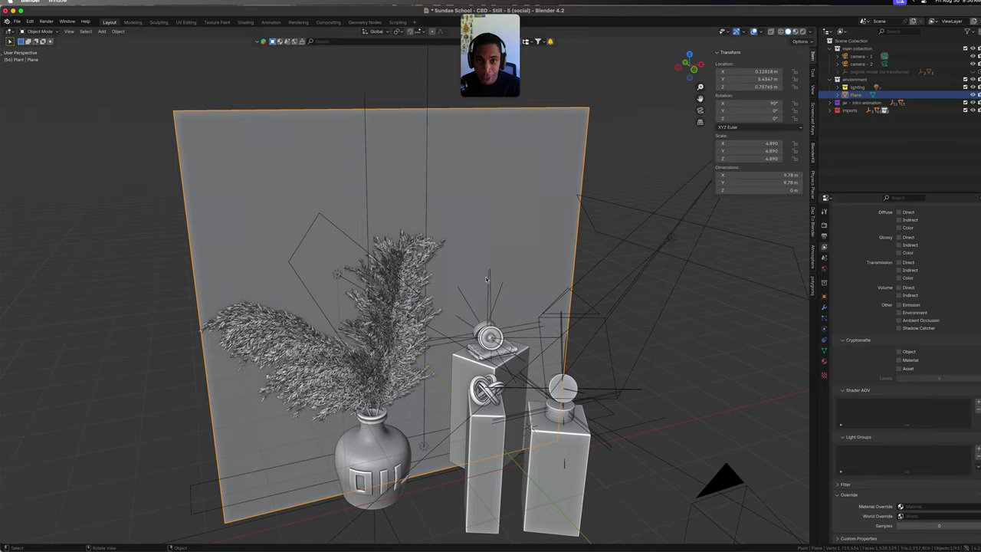
middle_click_drag(547, 288, 436, 297)
left_click(460, 307)
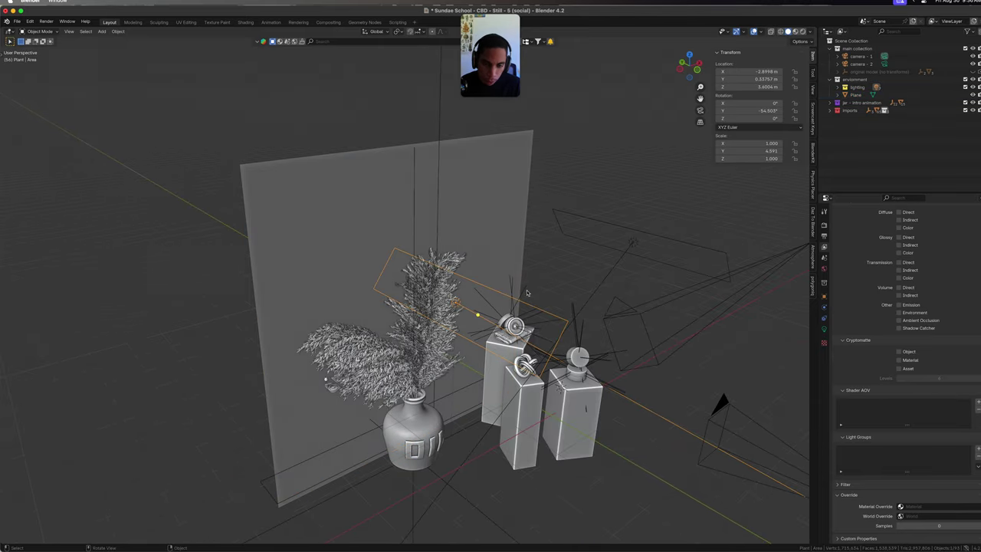
middle_click_drag(526, 292, 494, 271)
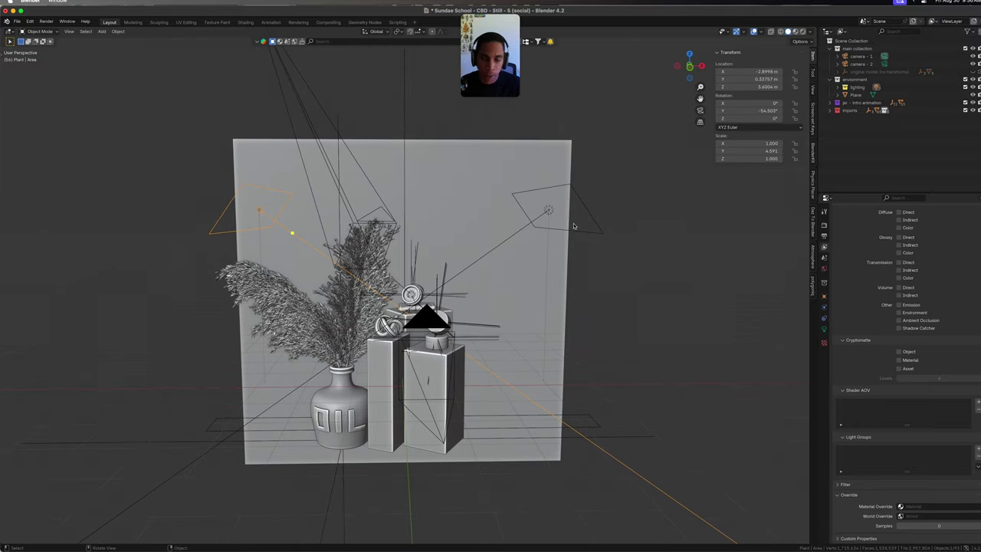
Step: Return to the camera view, split the viewport vertically in two and show the whole set from outside the camera in one half
key("KP_0")
right_click(404, 546)
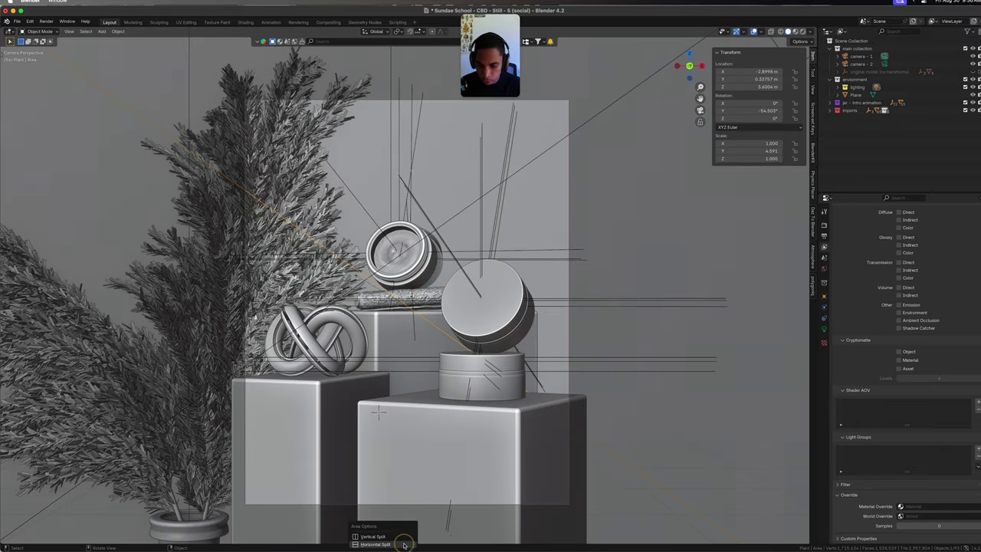
left_click(402, 533)
left_click(416, 534)
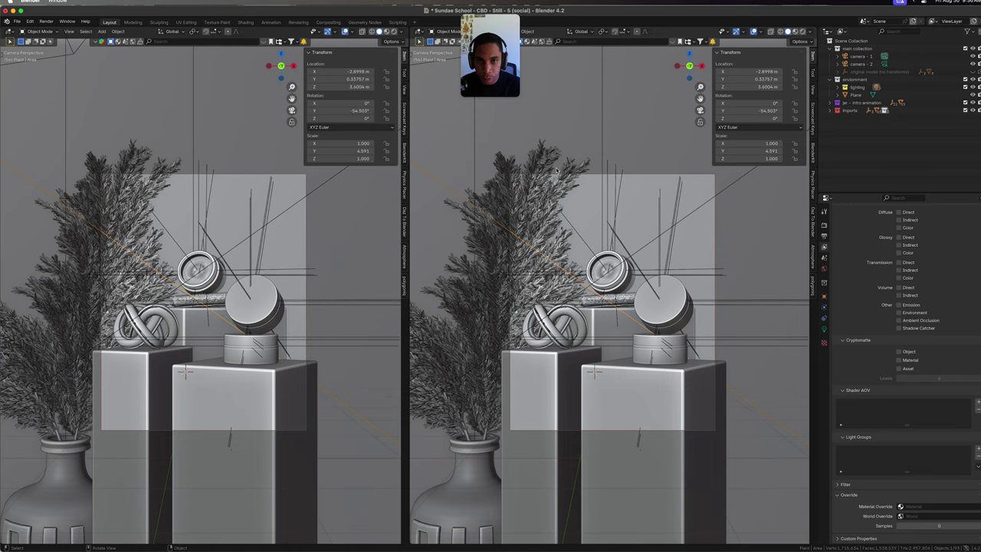
middle_click_drag(558, 171, 645, 213)
scroll(299, 268, "down", 1)
scroll(298, 268, "up", 3)
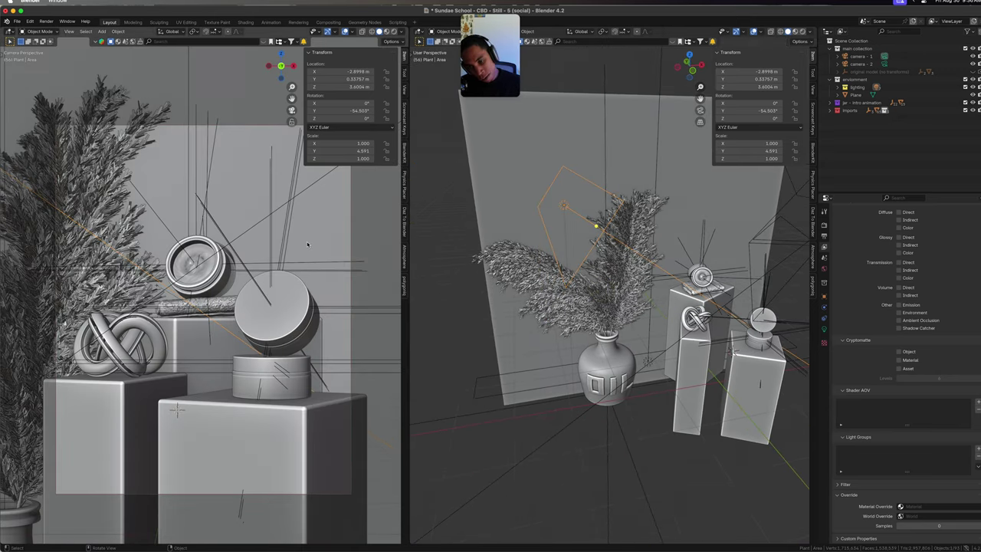
Step: Hide the sidebar in the camera viewport and set that viewport to rendered shading
key("n")
key("z")
left_click(326, 236)
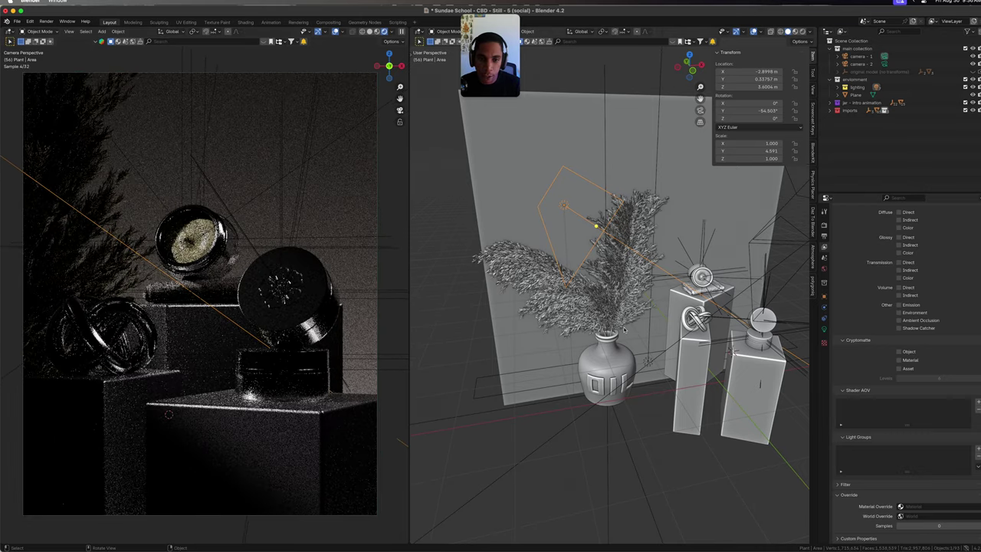
Step: Save the file and select the Area light again in the perspective viewport
middle_click_drag(624, 331, 673, 338)
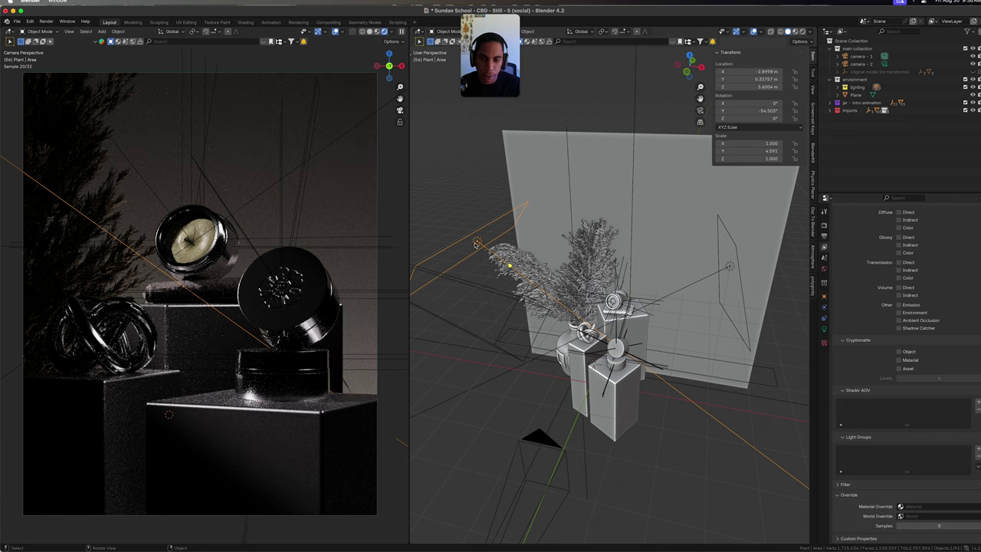
middle_click_drag(699, 268, 617, 407)
left_click(612, 413)
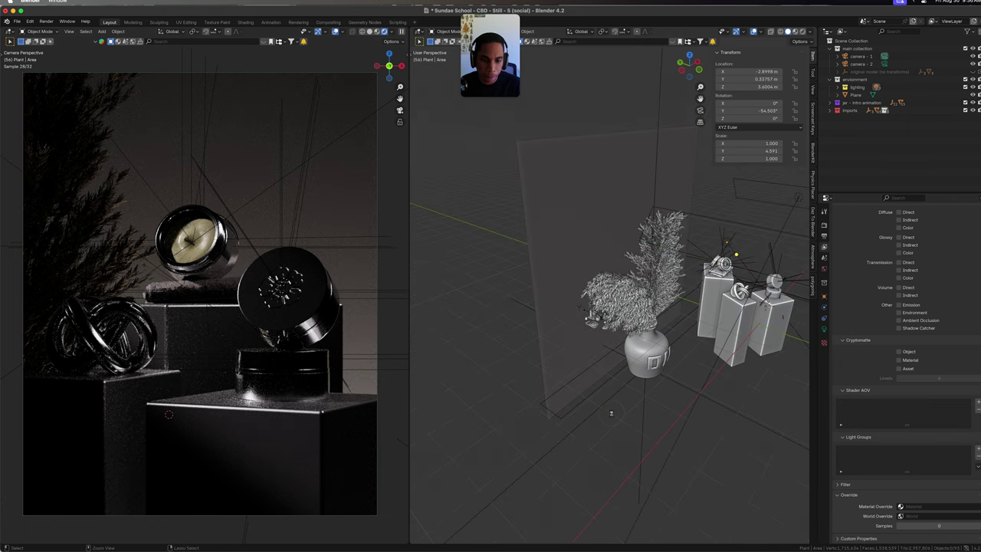
key("ctrl+s")
left_click(722, 242)
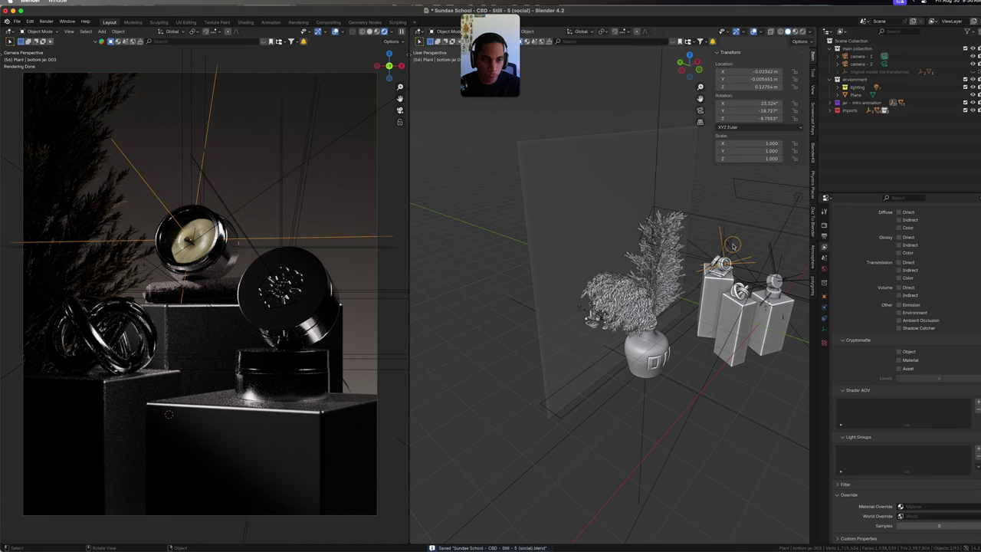
left_click(732, 245)
middle_click_drag(732, 246, 660, 276)
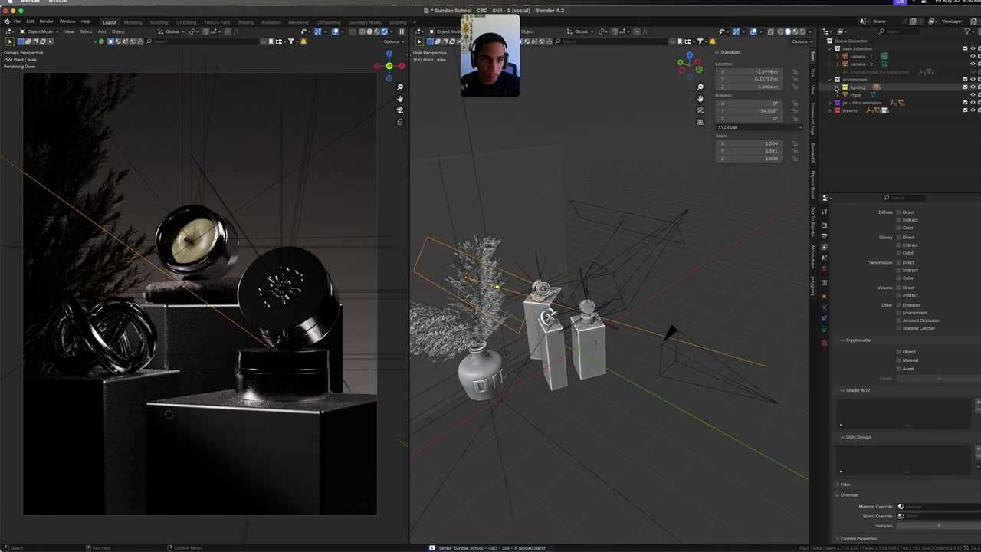
Step: Expand the lighting collection and hide the Area and Area.001 lights to check the render without them
left_click(837, 87)
left_click(973, 95)
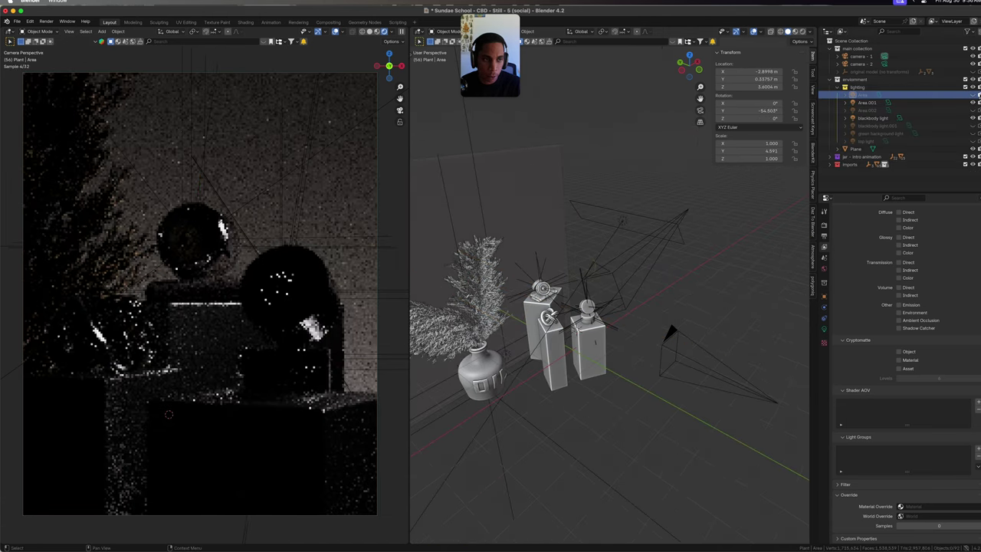
left_click(973, 103)
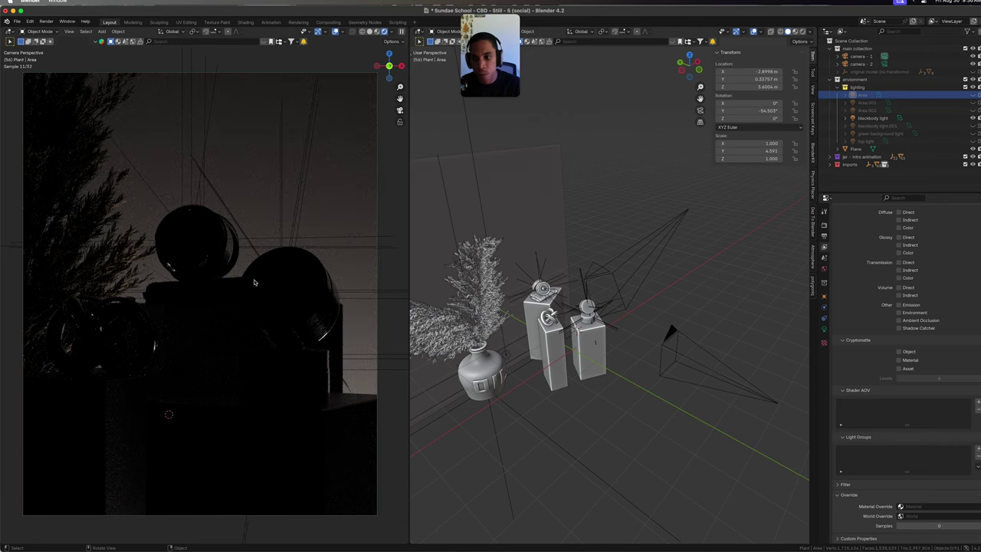
middle_click_drag(685, 308, 657, 312)
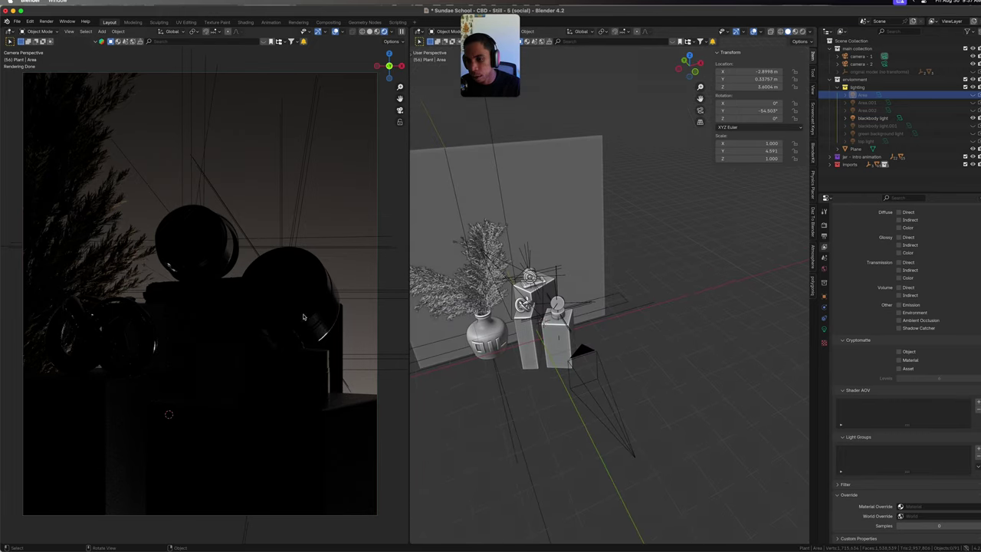
Step: Show the Area and Area.001 lights again and open the light data properties of Area
left_click(972, 94)
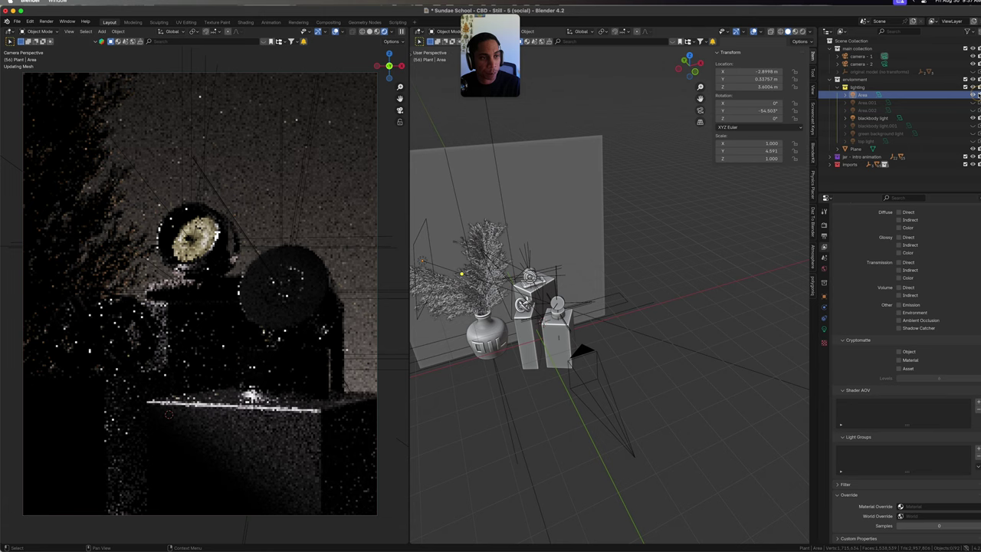
left_click(973, 102)
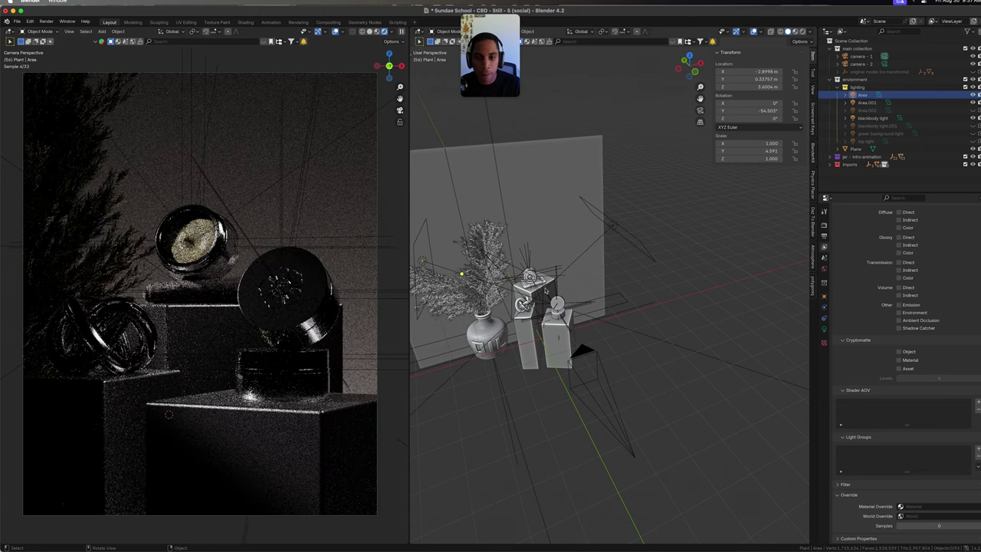
middle_click_drag(558, 285, 578, 279)
left_click(499, 268)
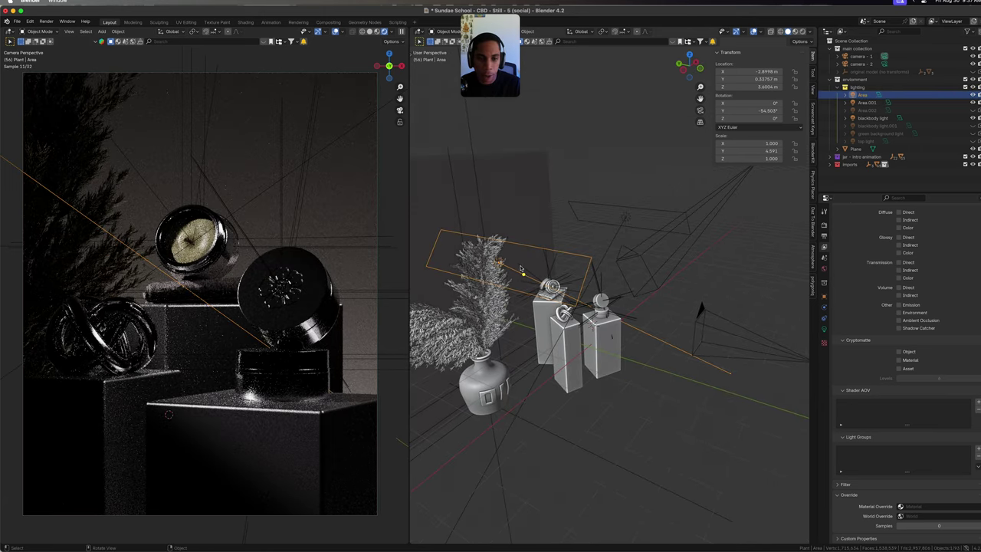
left_click(824, 329)
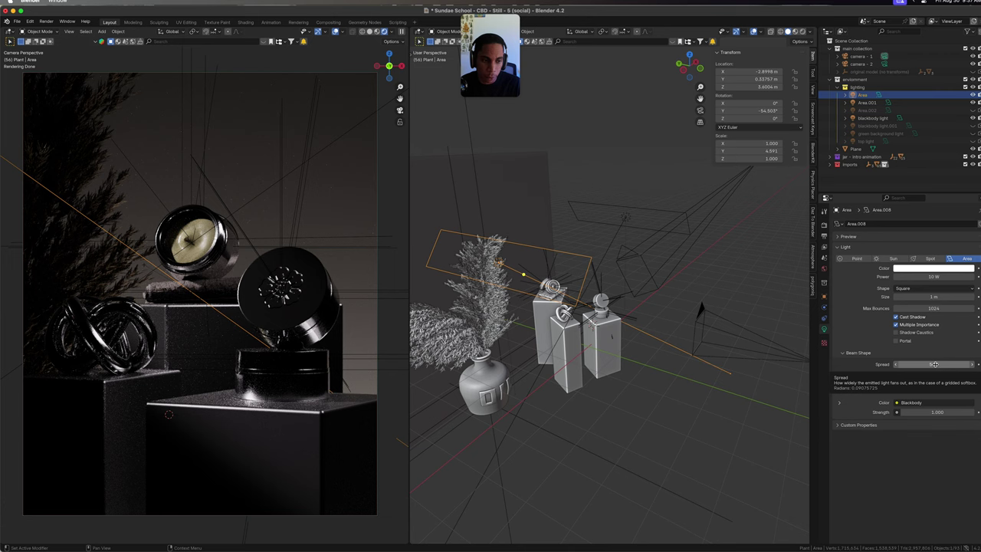
Step: Compare Area and Area.001 by showing one at a time, then leave Area.001 hidden and select Area
left_click(973, 102)
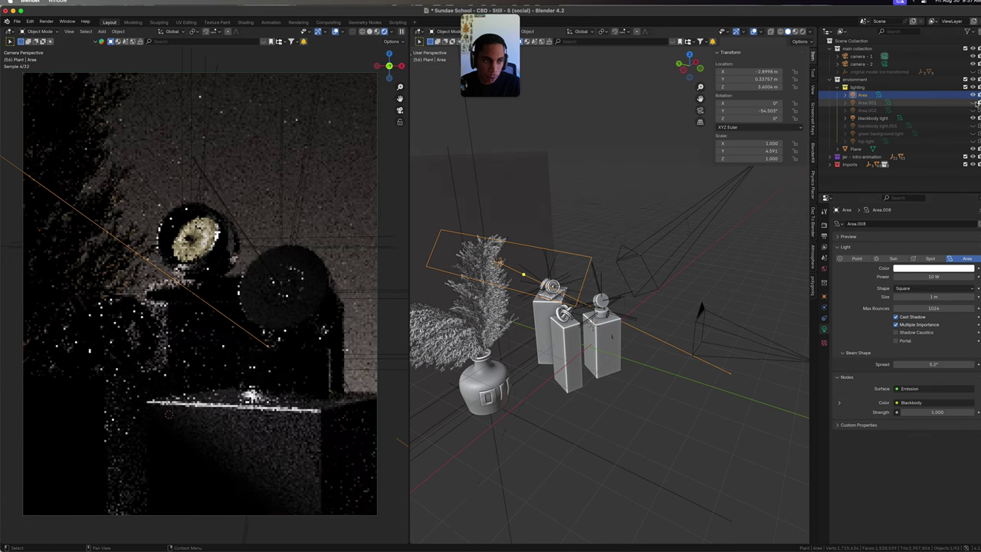
left_click(973, 94)
left_click(973, 102)
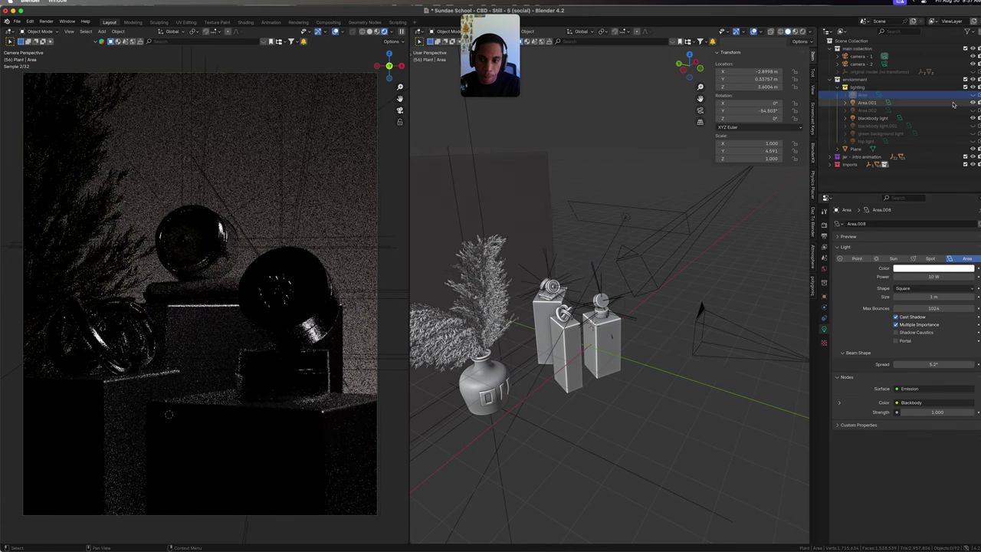
left_click(973, 94)
left_click(974, 102)
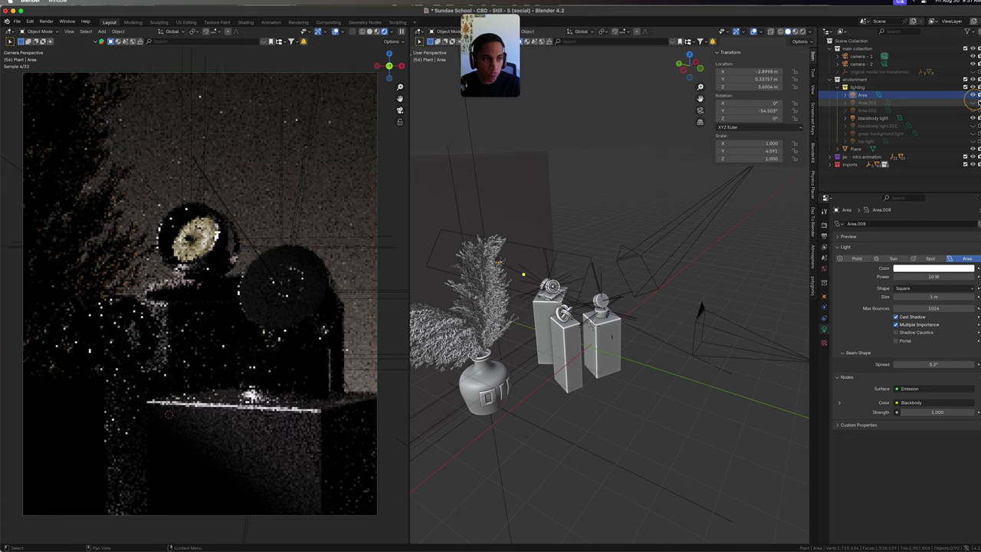
left_click(949, 95)
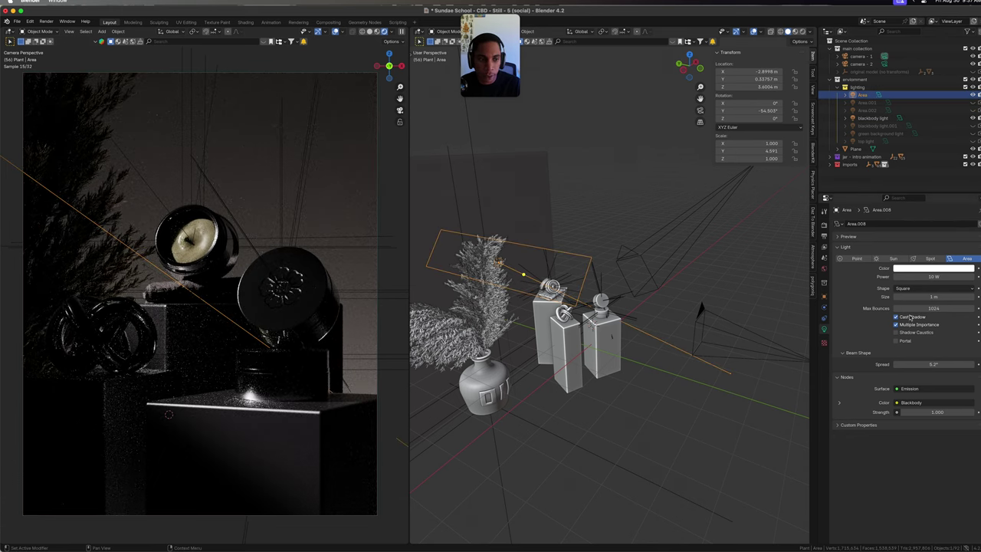
Step: Try beam spreads of 0° and 76° on the Area light
left_click_drag(941, 367, 839, 360)
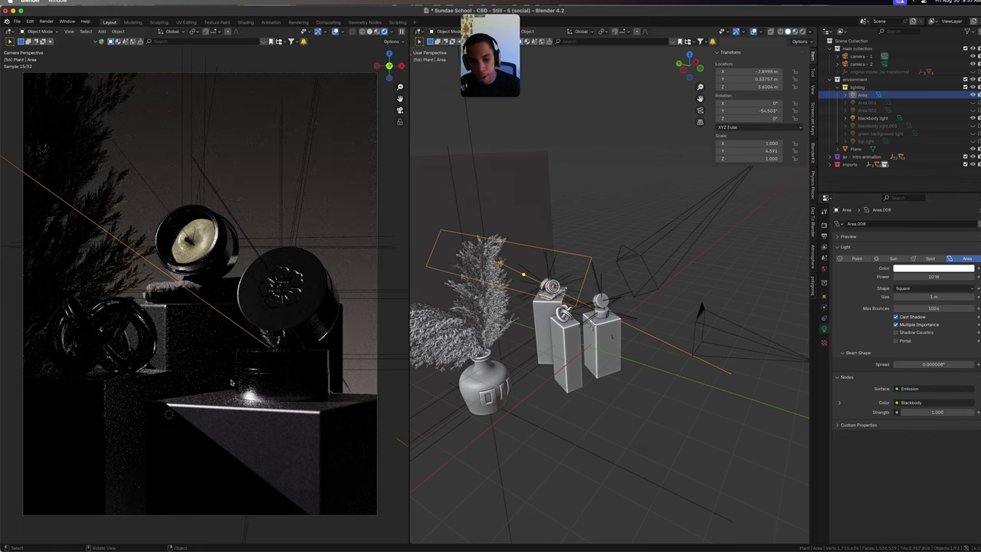
left_click(935, 364)
type("55")
key("Return")
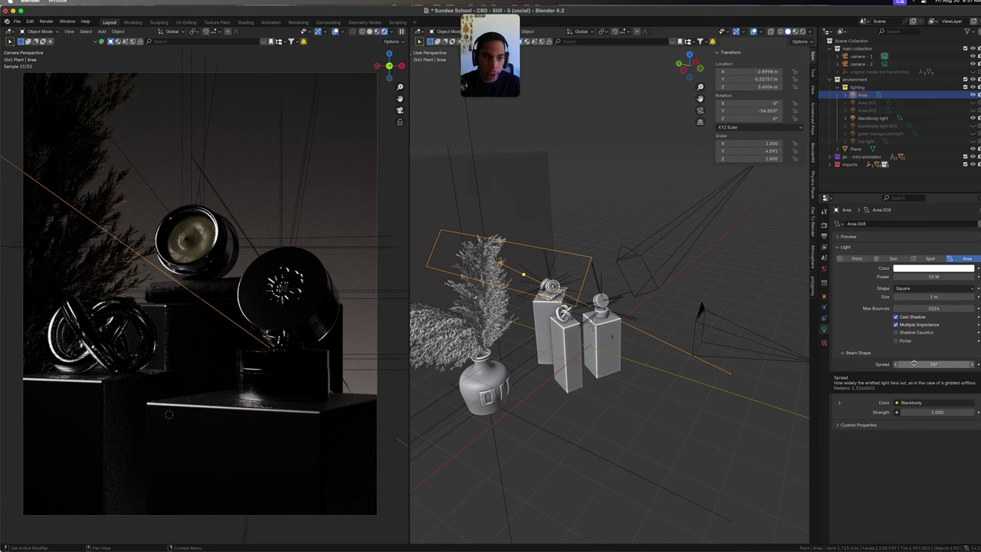
Step: Set the Area light's beam spread to 5°
left_click_drag(927, 363, 894, 364)
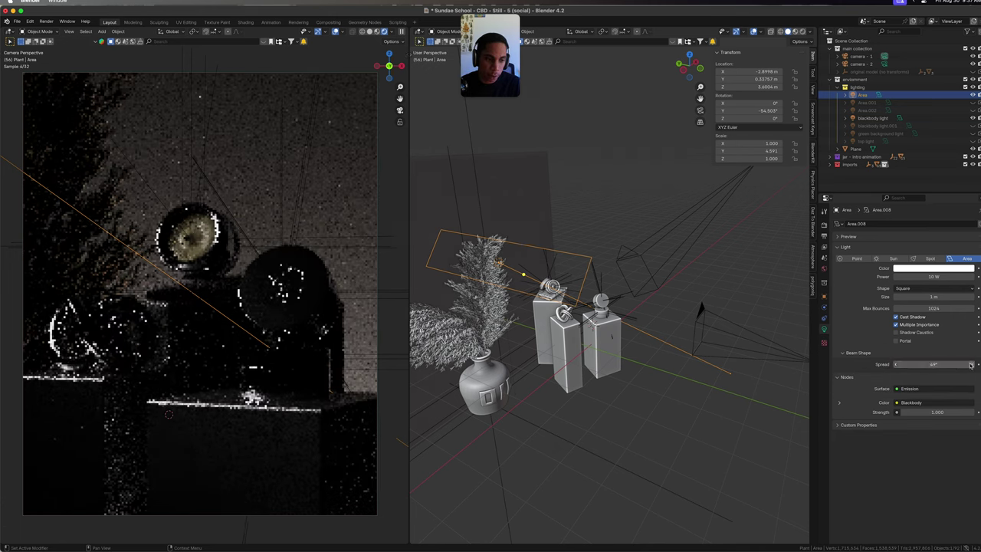
left_click(968, 364)
type("5")
key("Return")
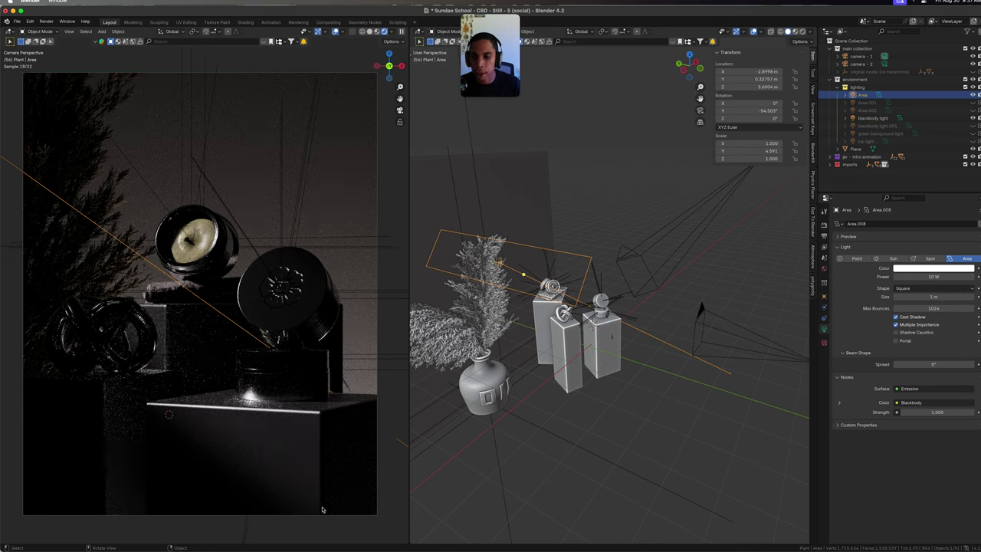
Step: Show and select the Area.001 light and set its beam spread to 5°
left_click(973, 102)
left_click(867, 102)
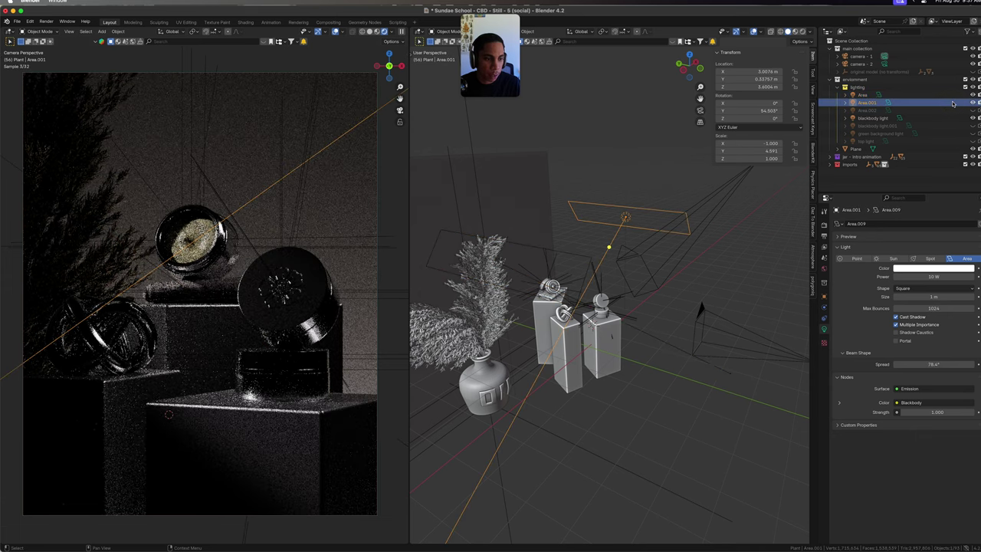
middle_click_drag(684, 323, 728, 329)
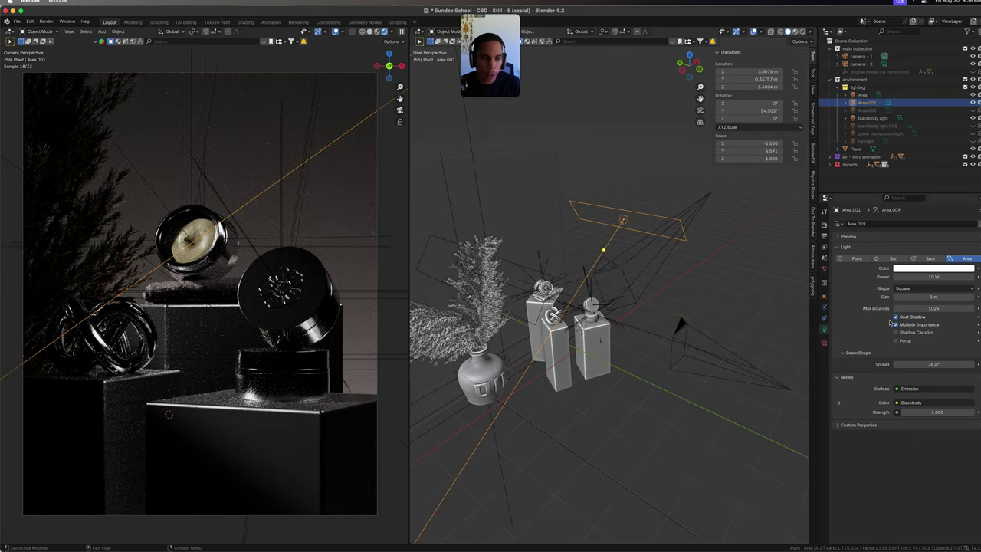
left_click(942, 364)
type("5")
key("Return")
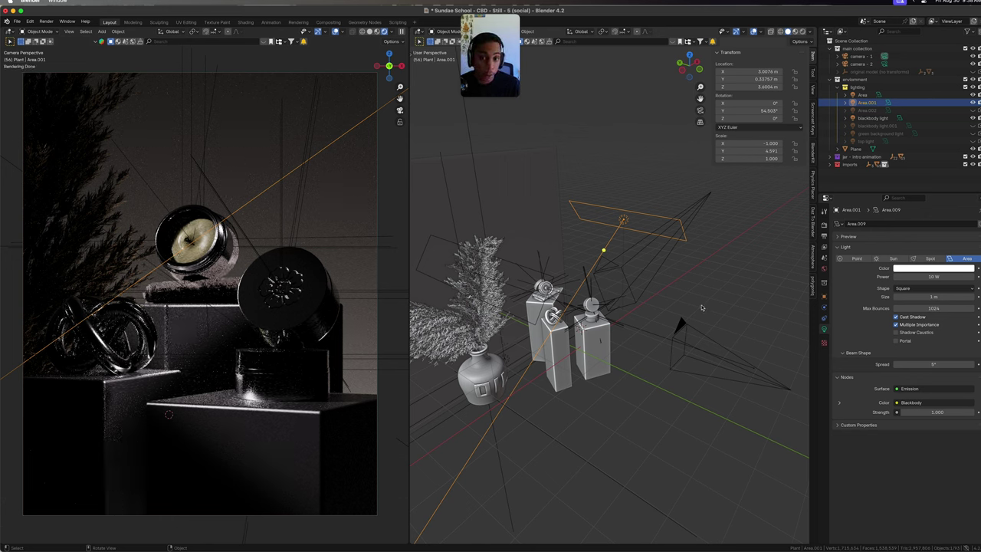
Step: Set the Area.001 light's beam spread to 70°
left_click(924, 364)
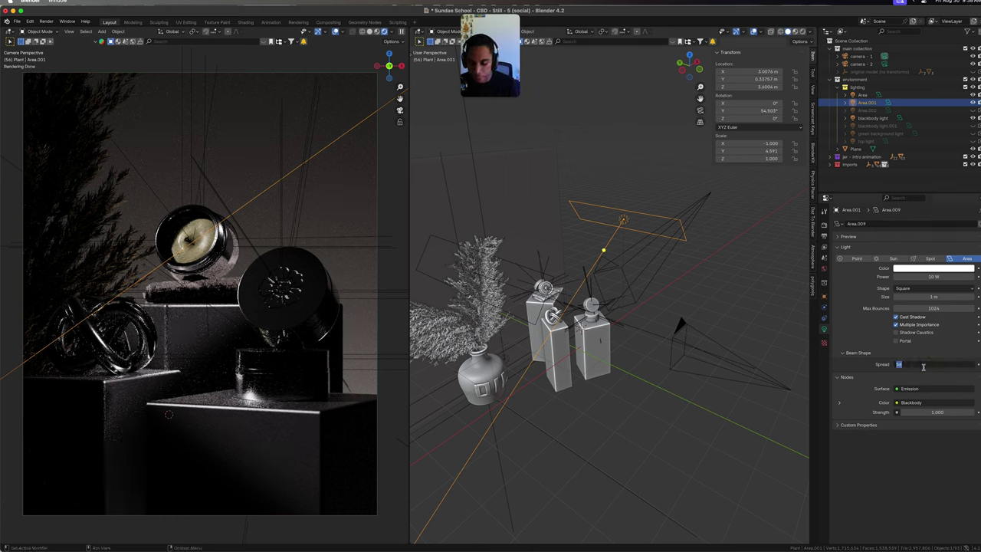
type("70")
key("Return")
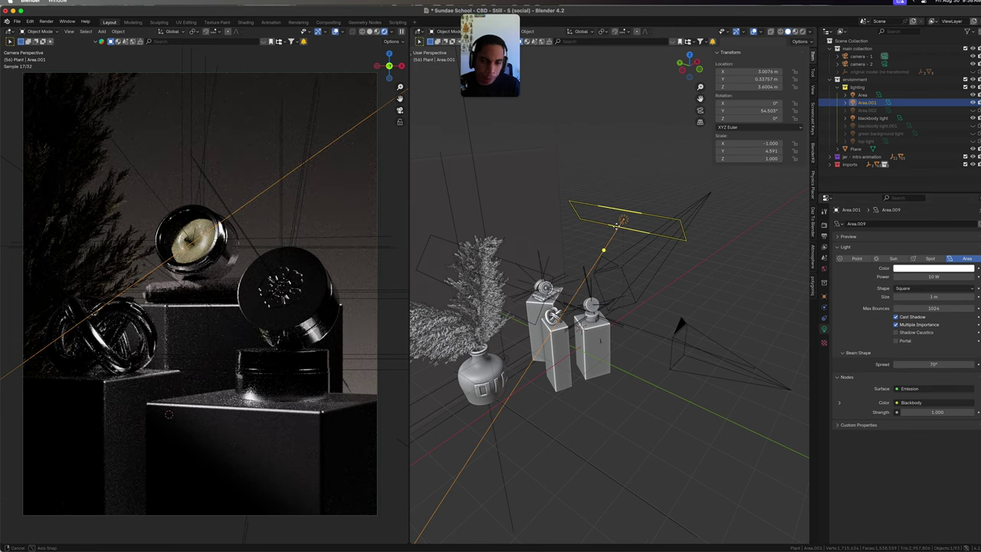
Step: Split the perspective viewport horizontally, leaving a shorter second viewport beneath it
middle_click_drag(690, 278, 563, 247)
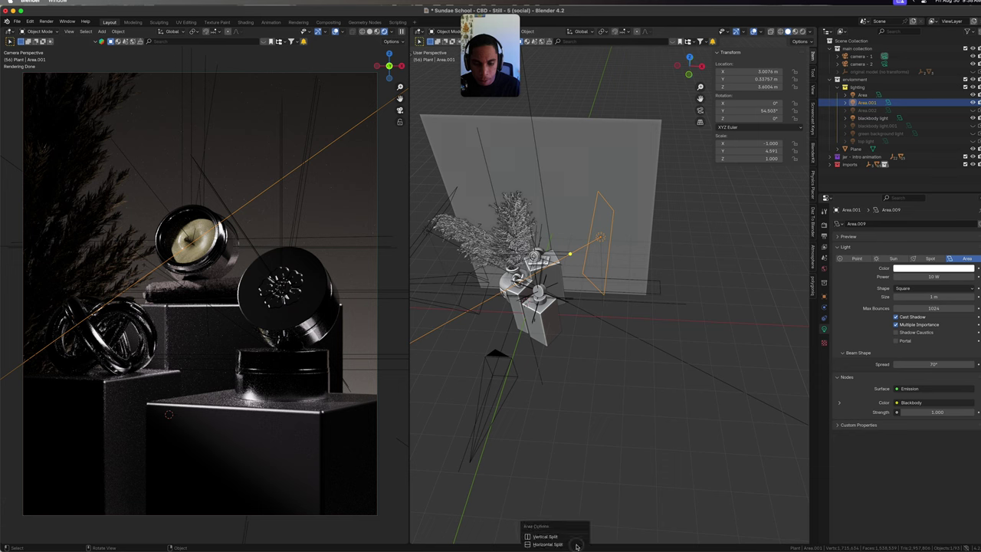
left_click(577, 414)
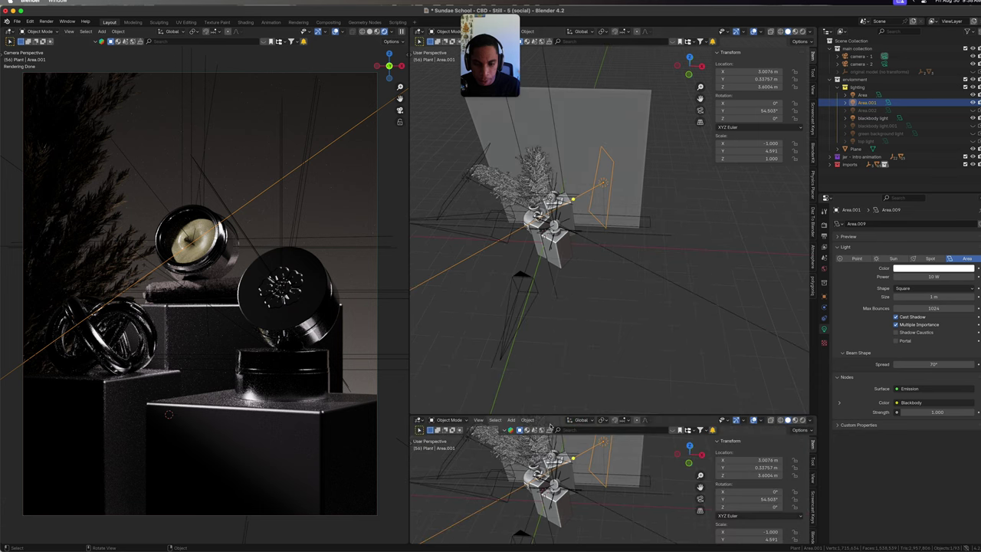
Step: Turn the lower viewport into a Shader Editor and enlarge it to show the Area.001 light's node setup
left_click(418, 420)
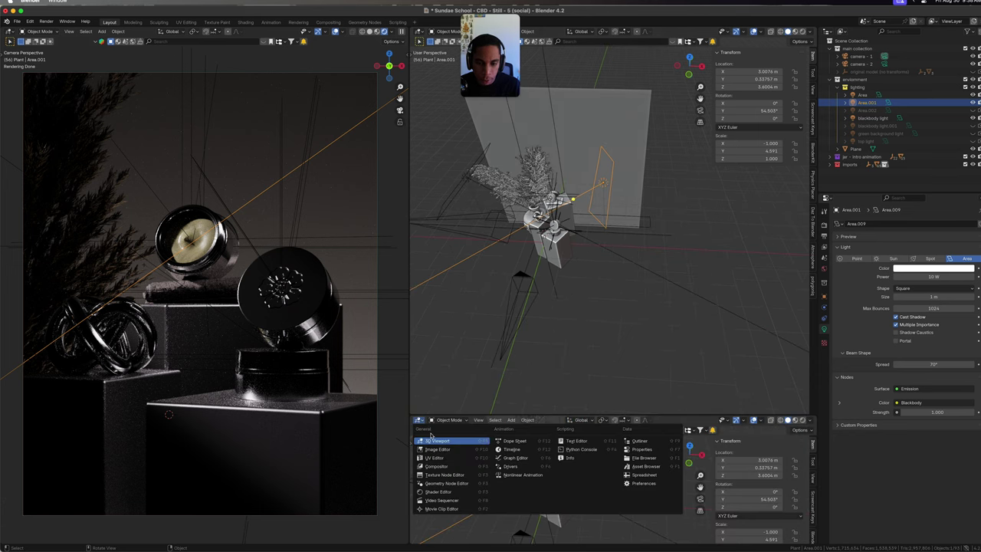
left_click(476, 493)
left_click_drag(506, 406, 532, 226)
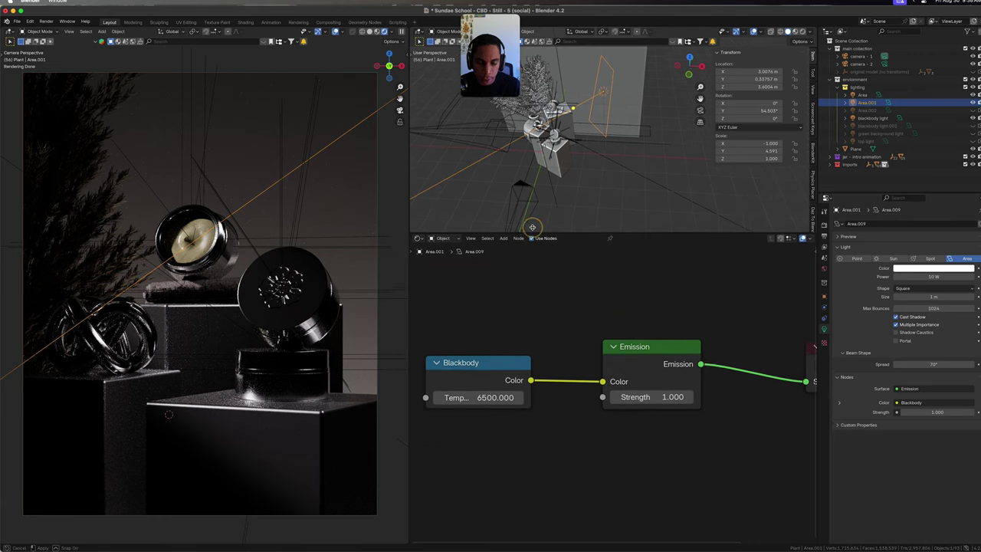
middle_click_drag(584, 320, 457, 311)
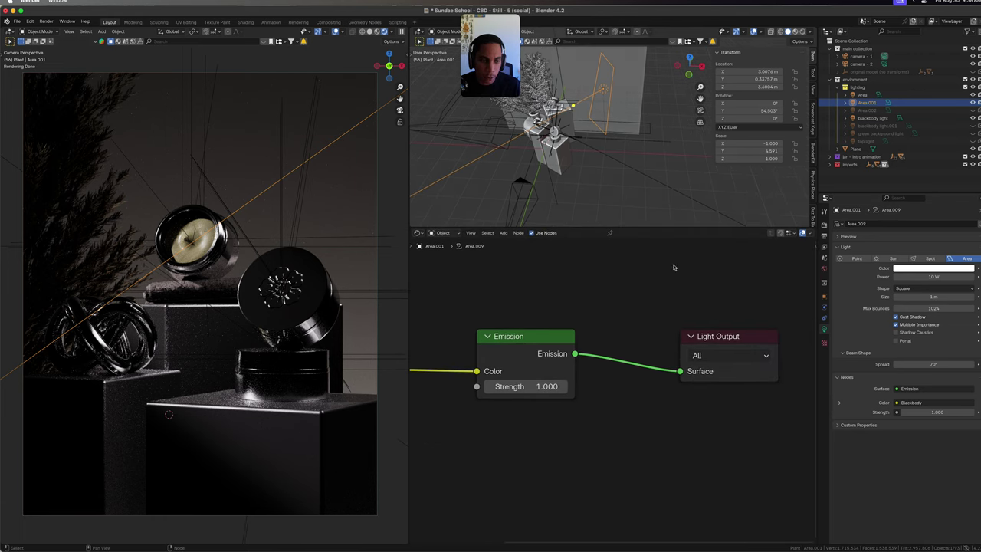
middle_click_drag(652, 305, 742, 315)
scroll(699, 315, "down", 1)
scroll(693, 317, "down", 1)
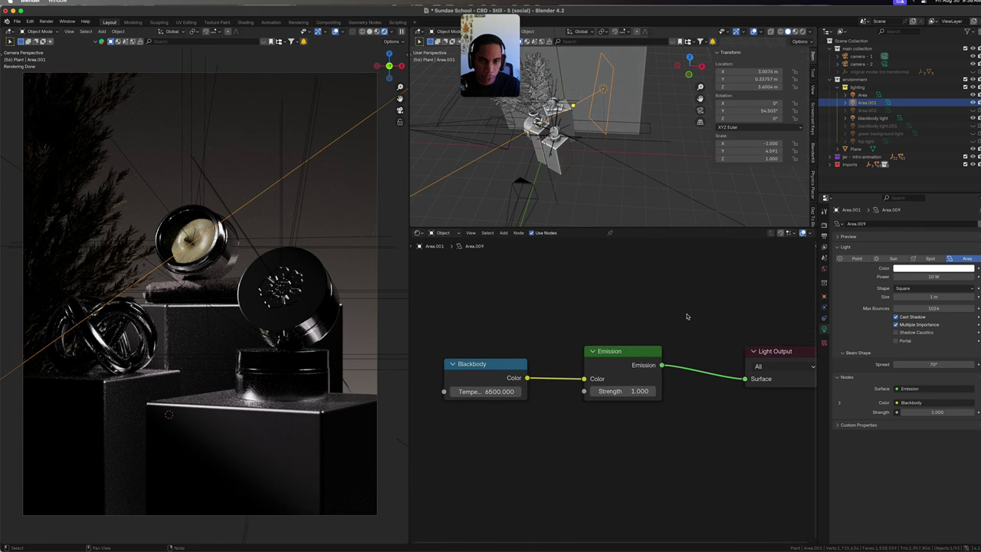
Step: Deselect the Area.001 light and save the file
left_click(596, 201)
middle_click_drag(596, 202, 600, 197)
scroll(600, 197, "down", 4)
key("ctrl+s")
Step: Add an area light in the lighting collection and raise it vertically above the products to a height of about 5.7 m
key("shift+a")
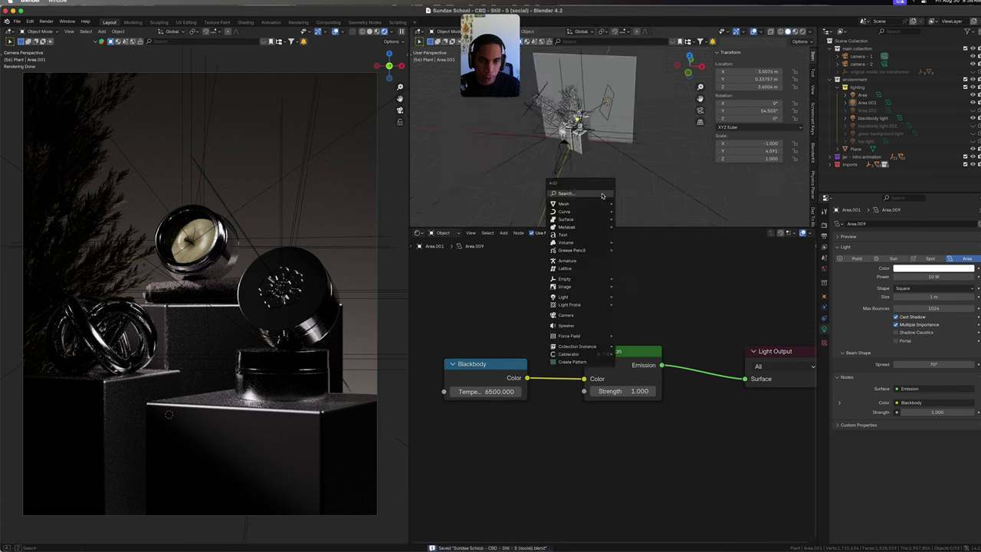
left_click(858, 87)
key("shift+a")
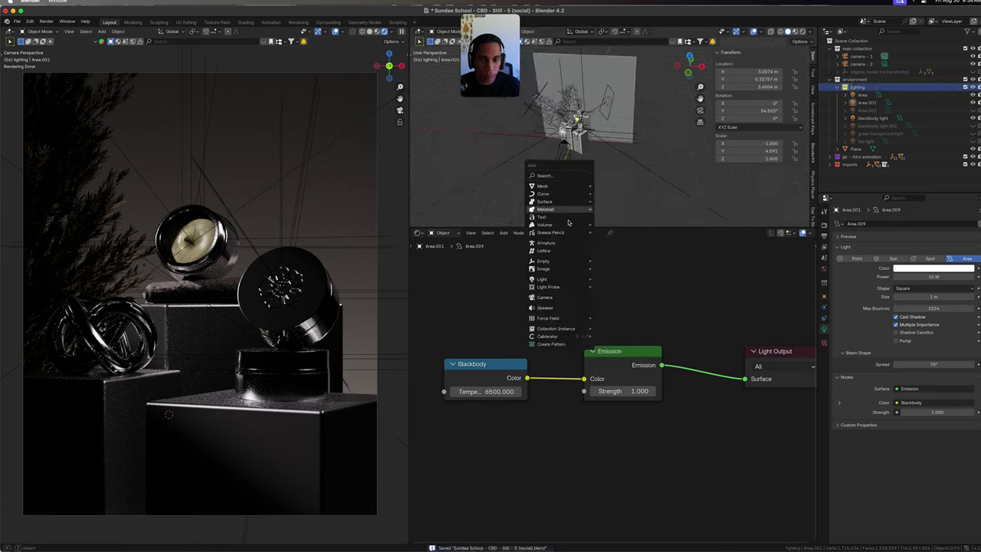
mouse_move(574, 281)
left_click(617, 305)
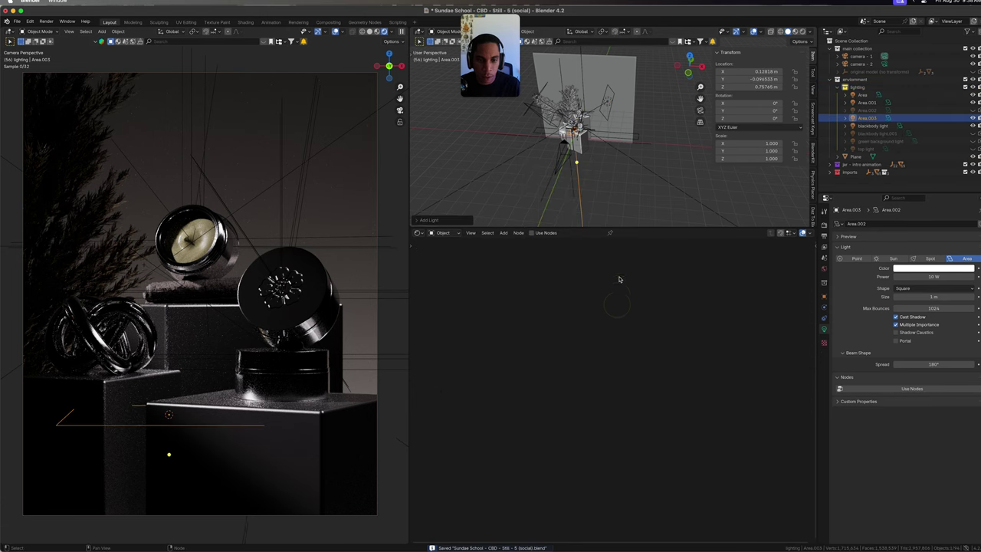
key("g")
key("z")
left_click(619, 122)
Step: Enable nodes on the new area light and connect a Blackbody node to the Emission color
left_click(542, 233)
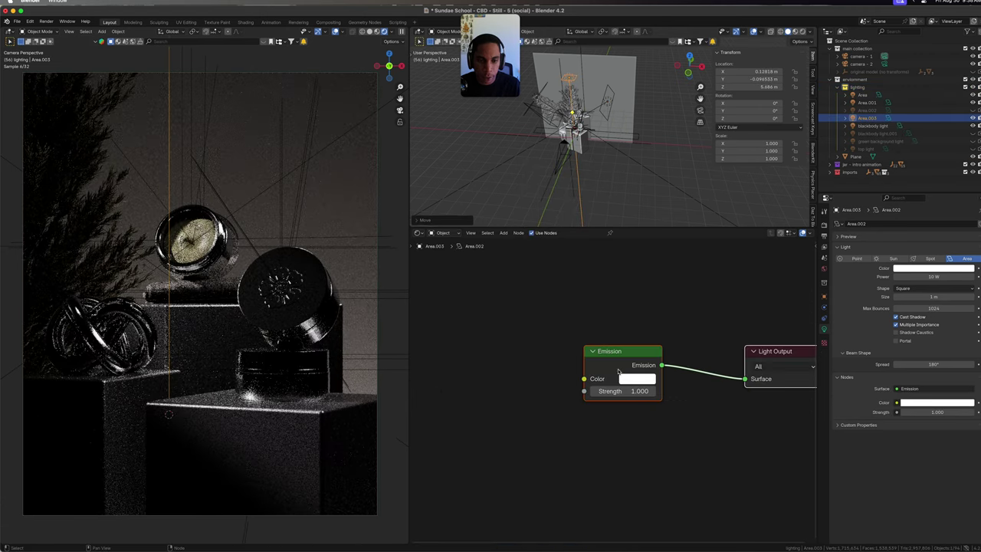
key("shift+a")
left_click(528, 335)
type("black")
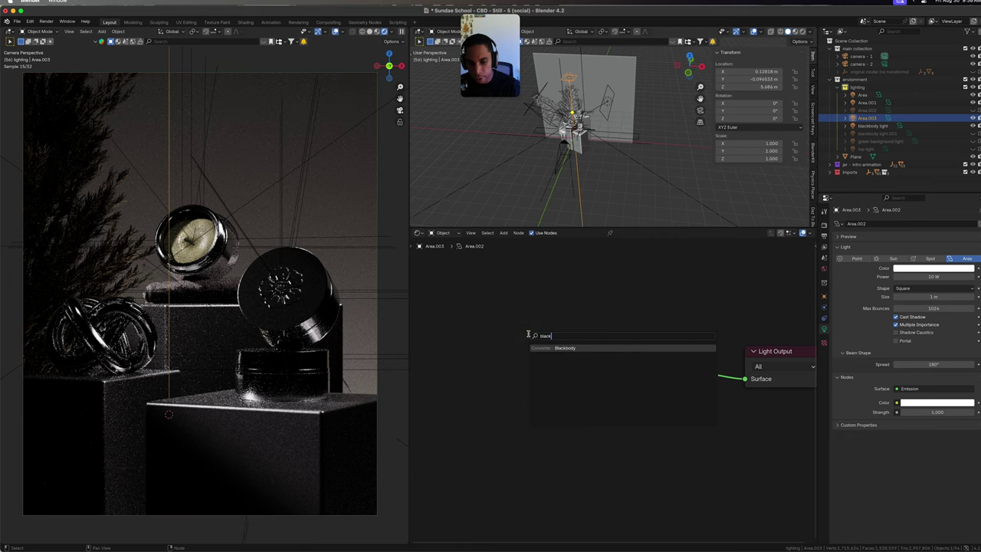
key("Return")
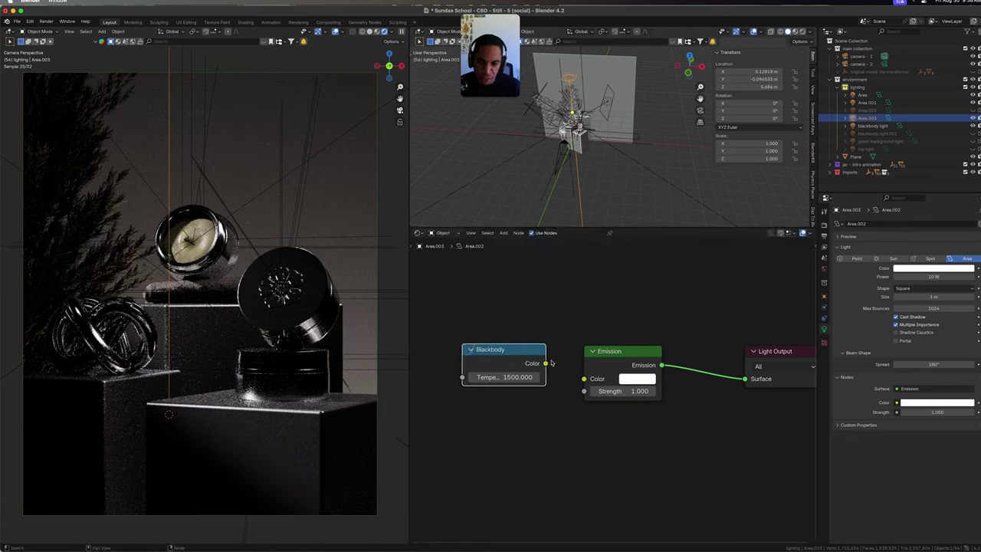
left_click_drag(546, 364, 583, 378)
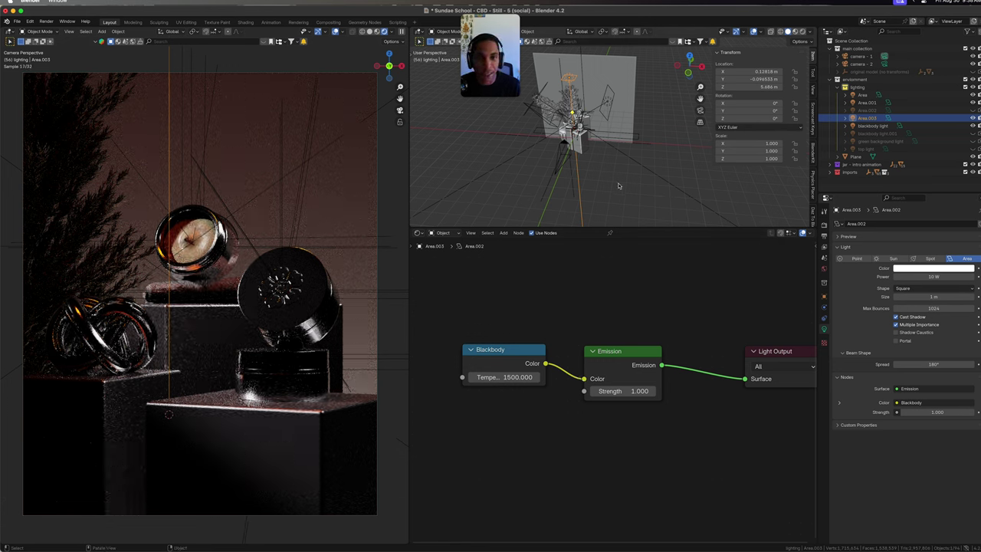
mouse_move(645, 181)
middle_mouse_down()
mouse_move(565, 208)
mouse_move(657, 191)
middle_mouse_up()
key("s")
key("x")
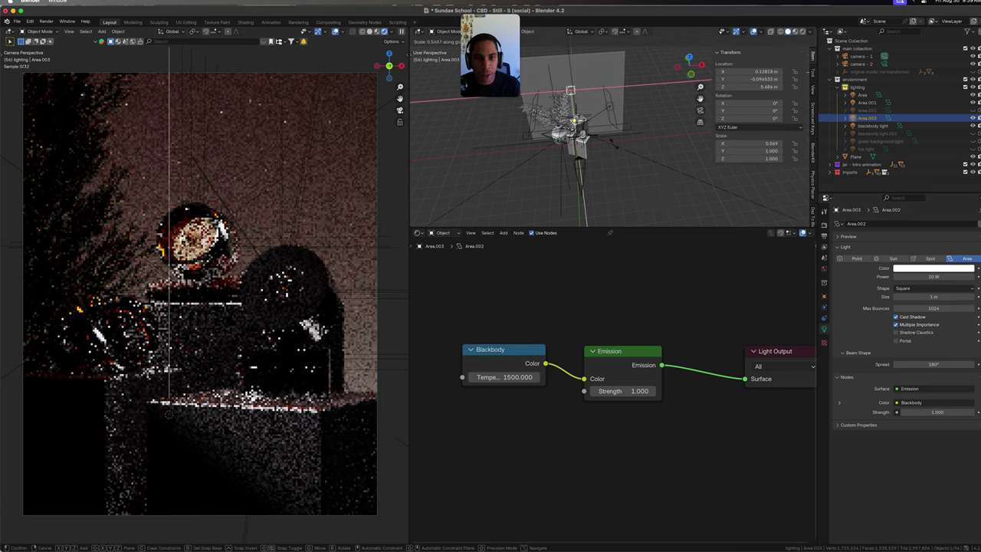
key("Escape")
Step: Set the Blackbody node's temperature to 20000
left_click(516, 379)
type("2")
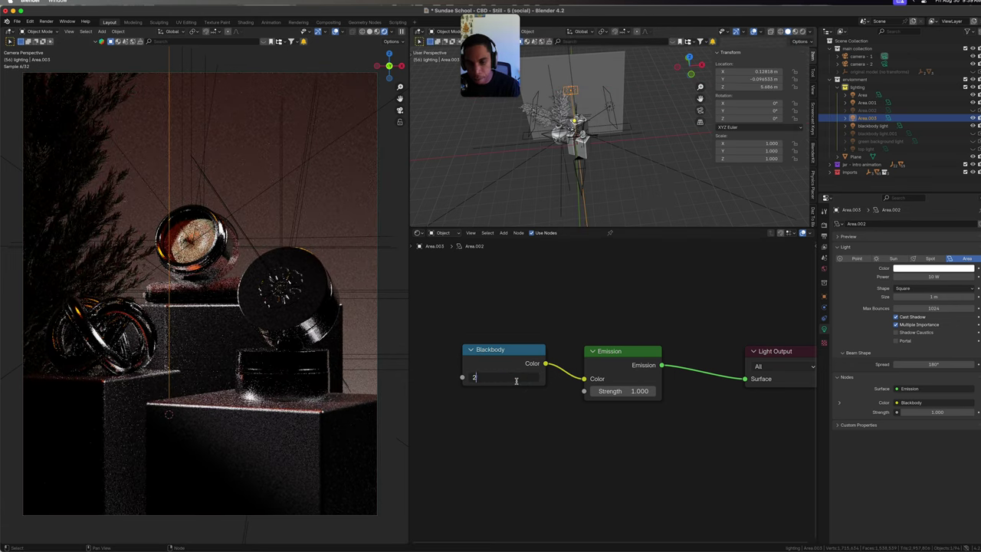
type("0000")
key("Return")
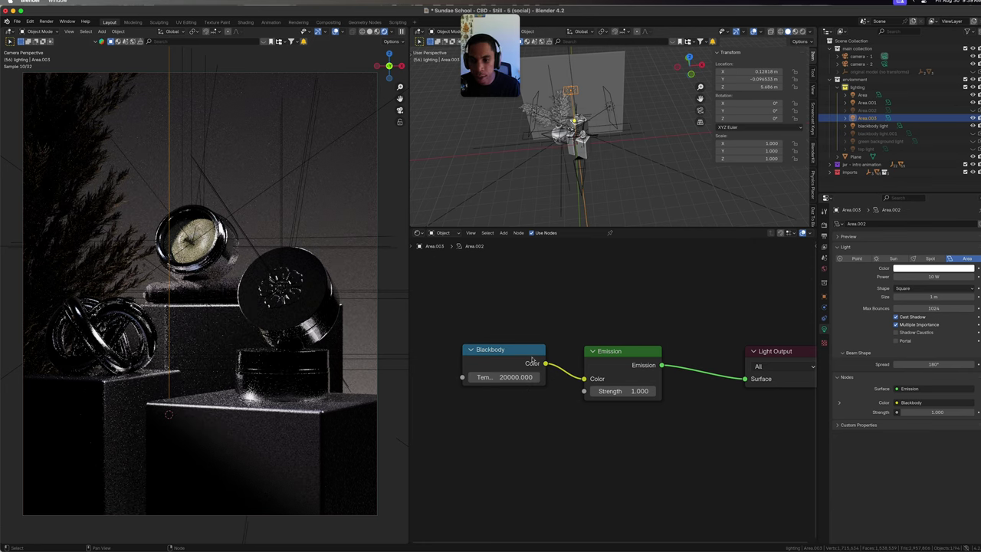
Step: Make room beside the Blackbody node and insert a Hue/Saturation/Value node between it and the Emission node
left_click_drag(523, 353, 468, 353)
key("shift+a")
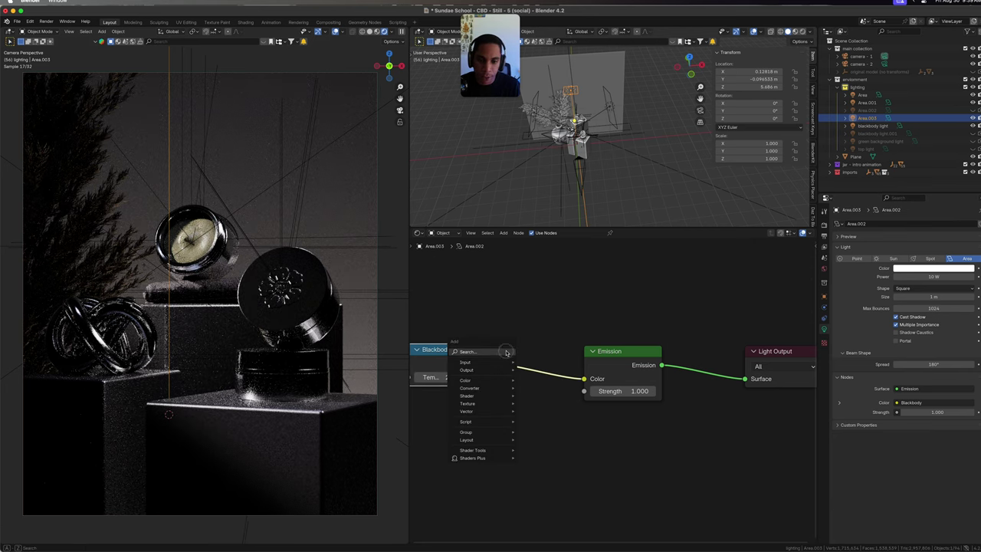
left_click(506, 352)
left_click(537, 373)
left_click(568, 369)
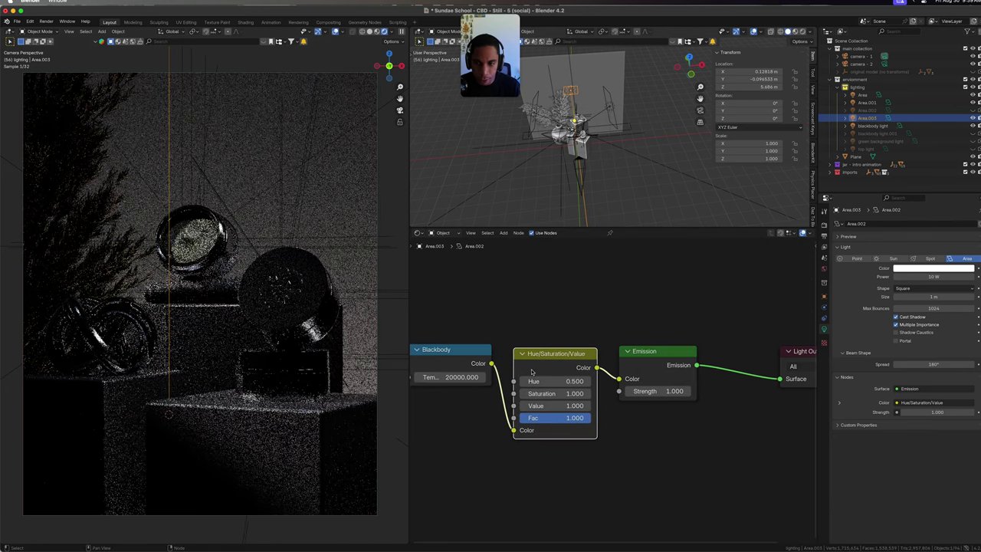
Step: Detach and delete the Hue/Saturation/Value node, and delete the newly added area light
left_click_drag(568, 369, 569, 453, "alt")
key("x")
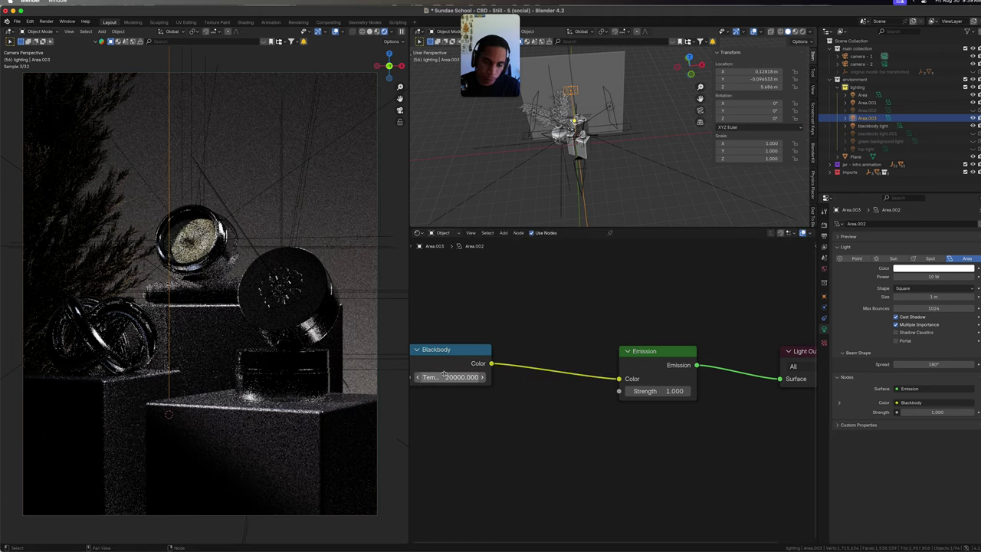
key("x")
left_click(606, 162)
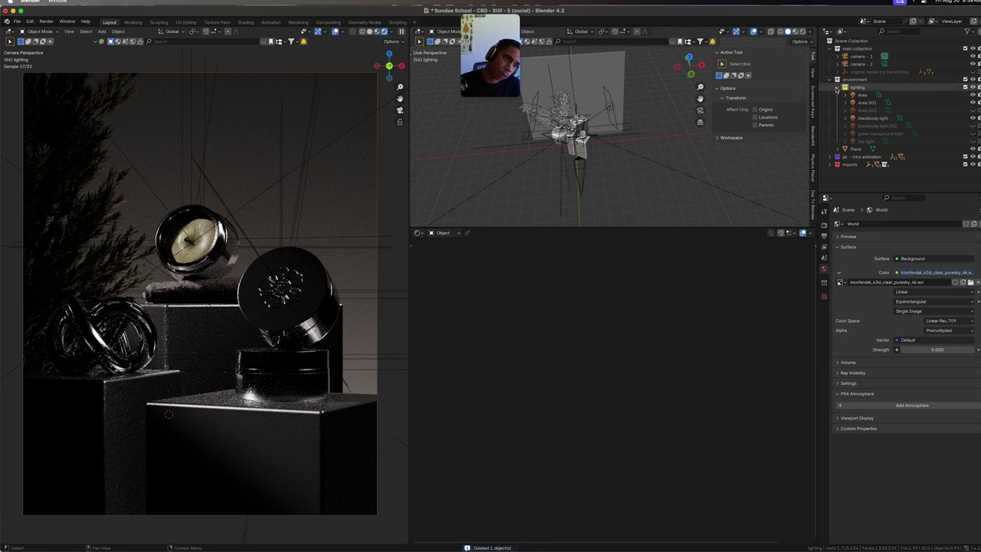
Step: Hide the Area.001 and Area lights, and select the blackbody light behind the plant for a close look
left_click(973, 102)
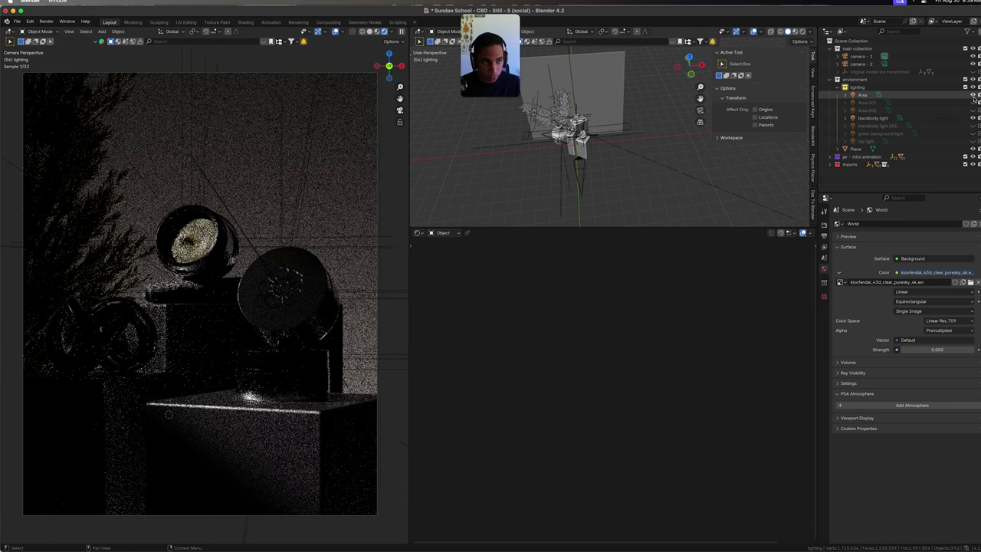
left_click(973, 94)
middle_click_drag(571, 153, 682, 86)
left_click(621, 137)
key("grave")
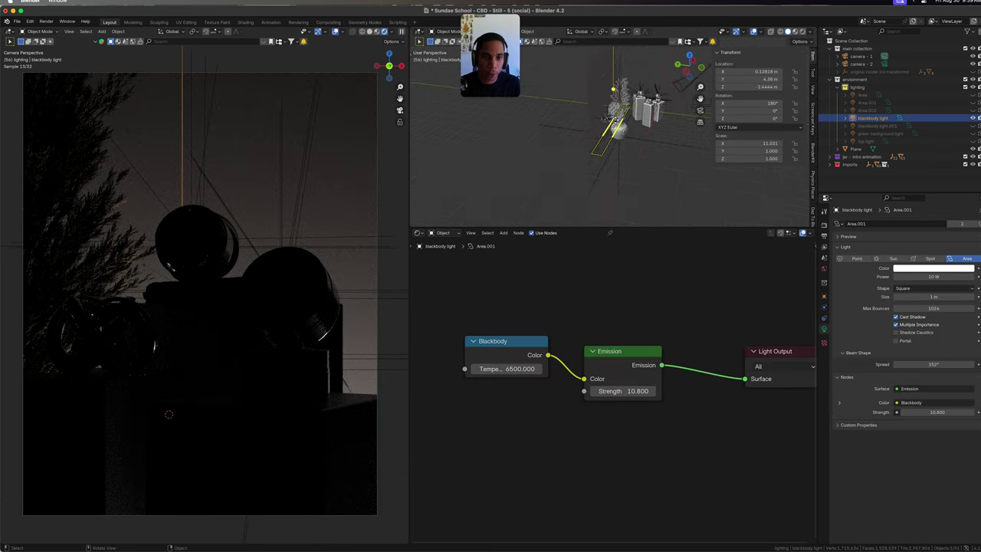
scroll(613, 120, "up", 8)
middle_click_drag(626, 120, 655, 166)
scroll(646, 150, "down", 5)
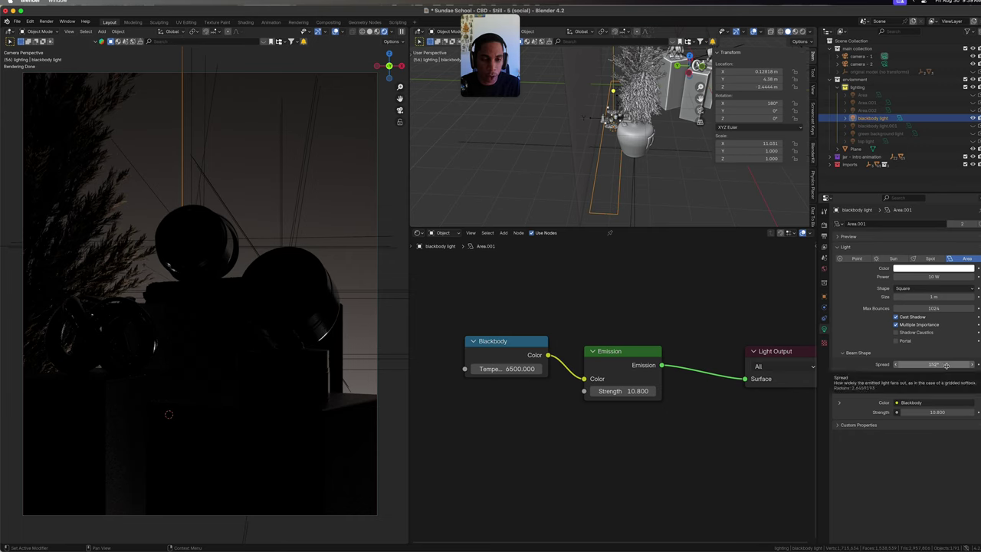
Step: Set the blackbody light's Emission strength to 10 and detach its Blackbody node from the Emission color
left_click(636, 392)
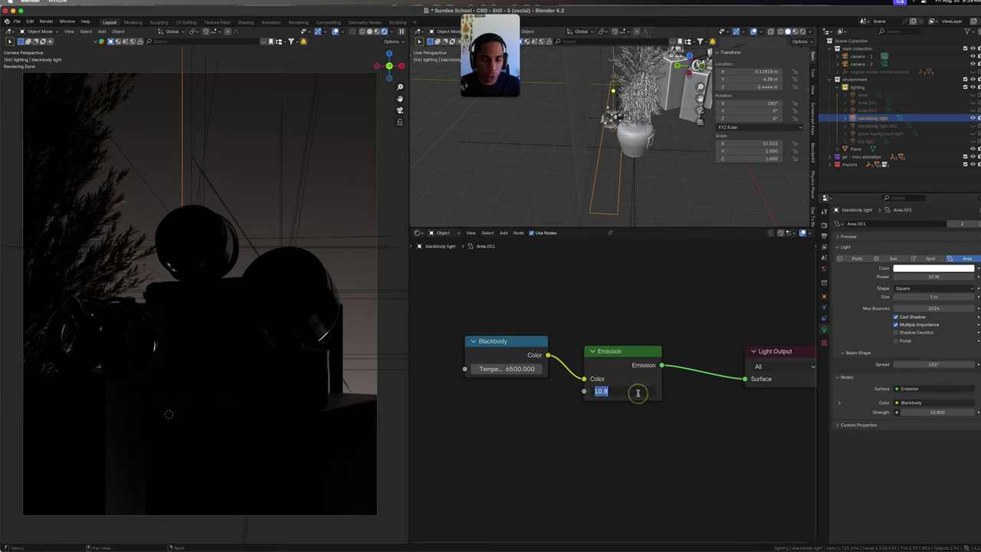
type("10")
key("Return")
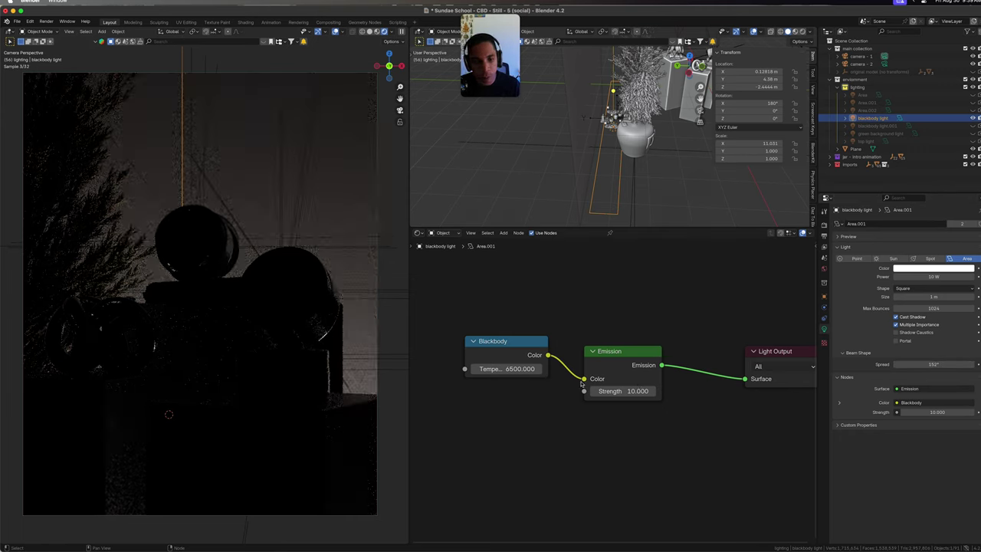
left_click_drag(518, 343, 483, 283, "alt")
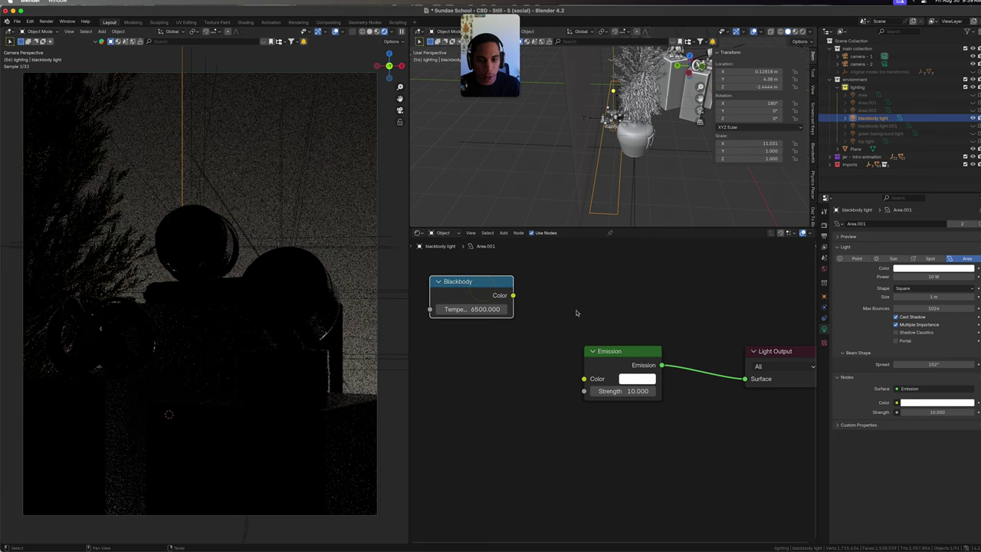
Step: Try pink and then a medium blue as the blackbody light's emission color
left_click(636, 380)
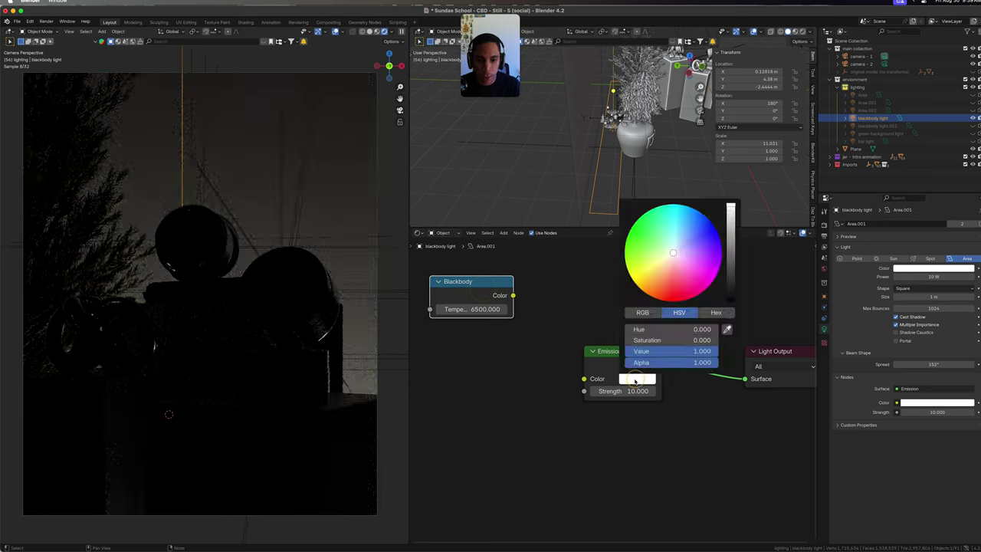
left_click(685, 274)
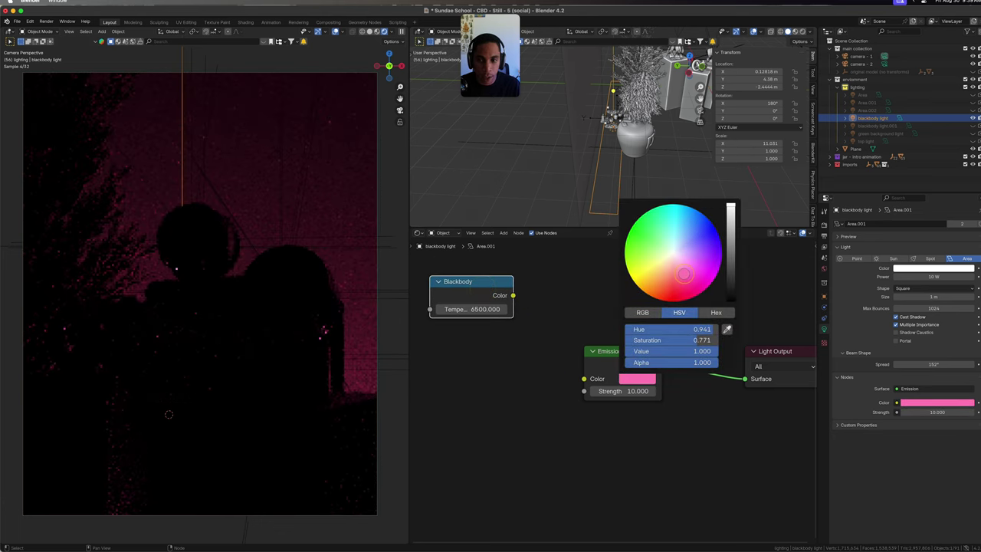
left_click(699, 234)
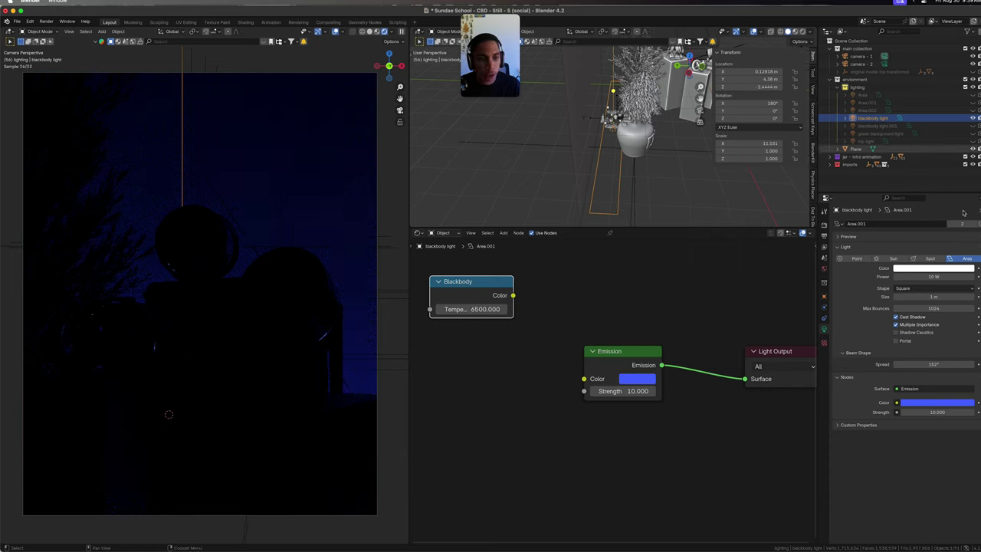
Step: Narrow the blackbody light's beam spread to 112°, and undo both the spread and the emission color changes
left_click_drag(943, 364, 689, 347)
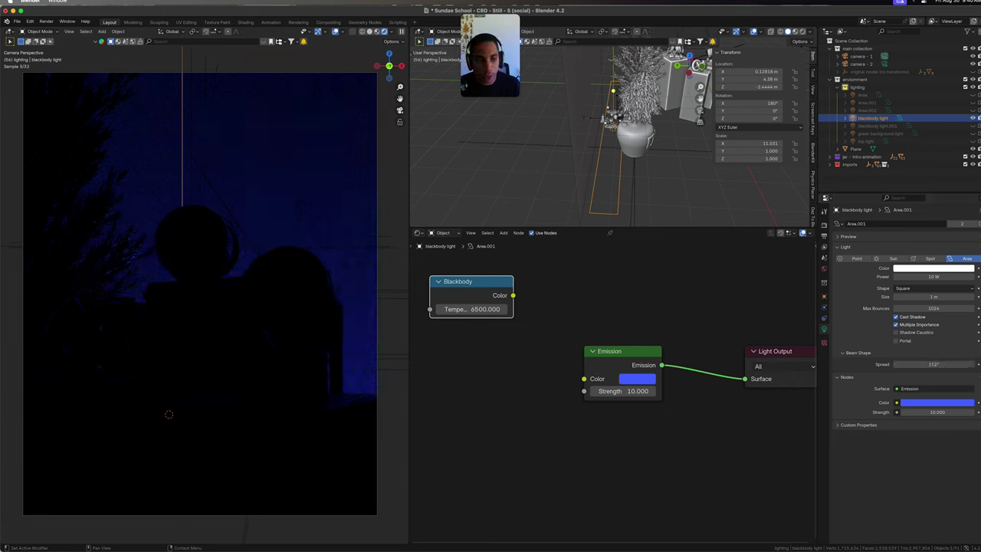
key("super+z")
key("super+z")
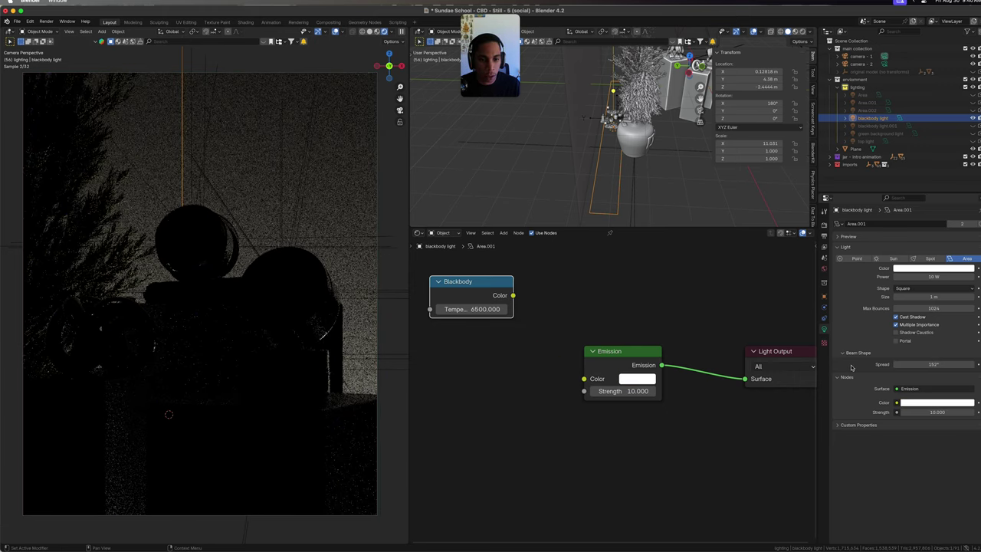
Step: Tint the blackbody light's emission color magenta, and shift it to a deep saturated blue
mouse_move(614, 176)
middle_mouse_down()
mouse_move(618, 146)
mouse_move(606, 138)
mouse_move(617, 176)
mouse_move(606, 174)
middle_mouse_up()
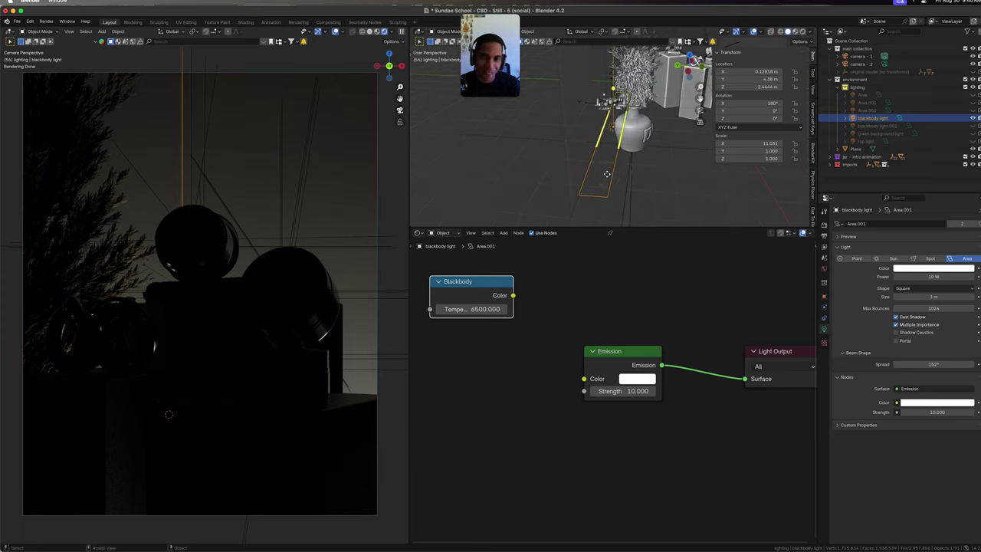
left_click(640, 317)
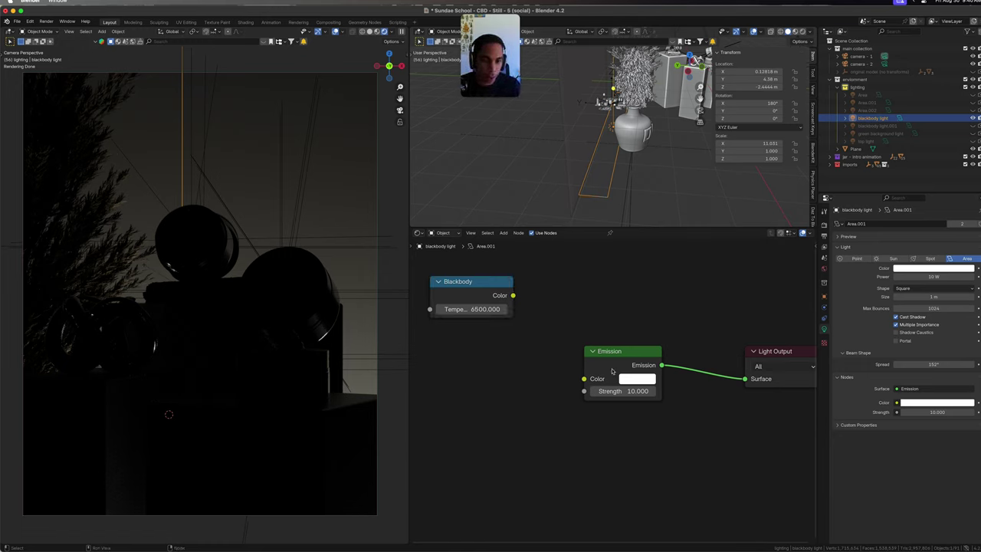
left_click(636, 378)
left_click(701, 326)
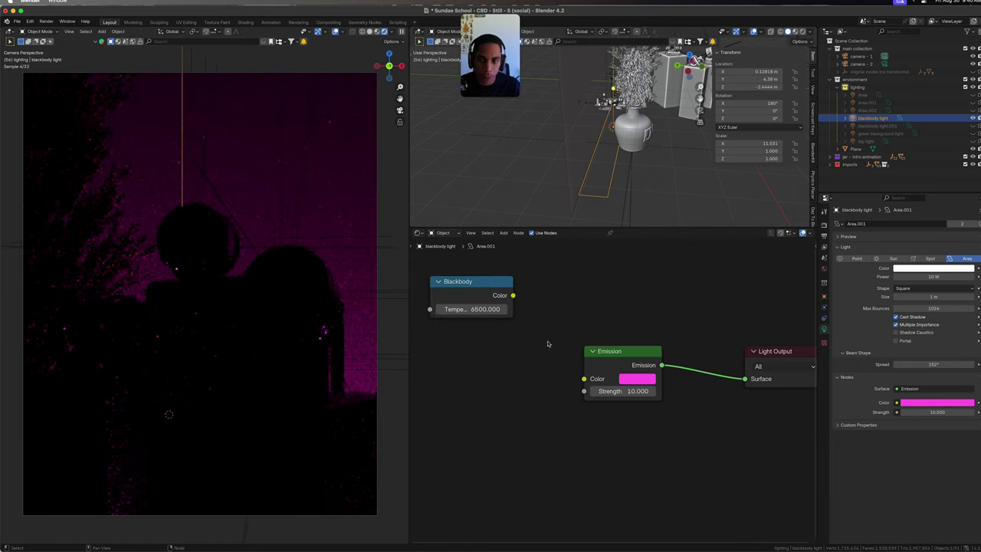
left_click(638, 379)
left_click_drag(698, 272, 717, 236)
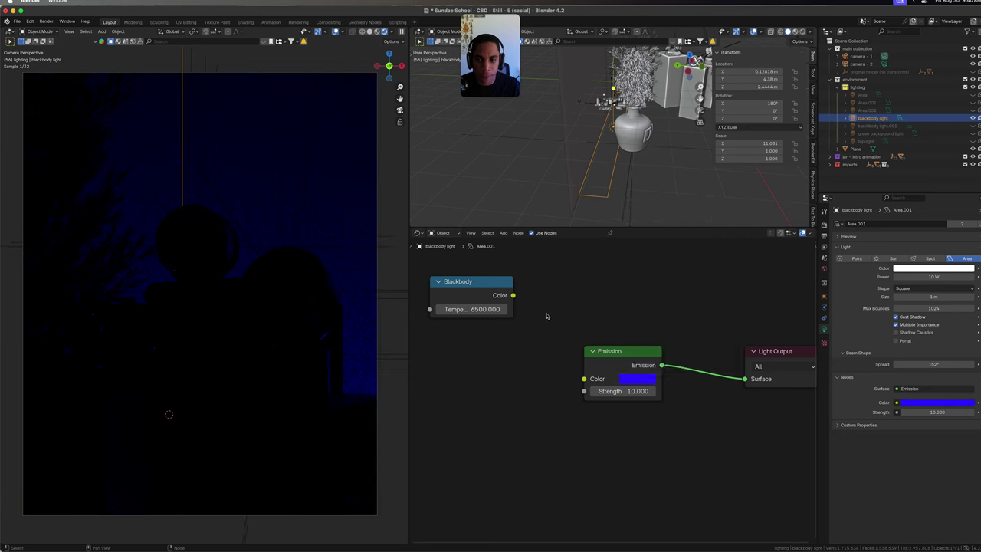
Step: Show the Area.001 and Area lights again alongside the blue background light
left_click(973, 102)
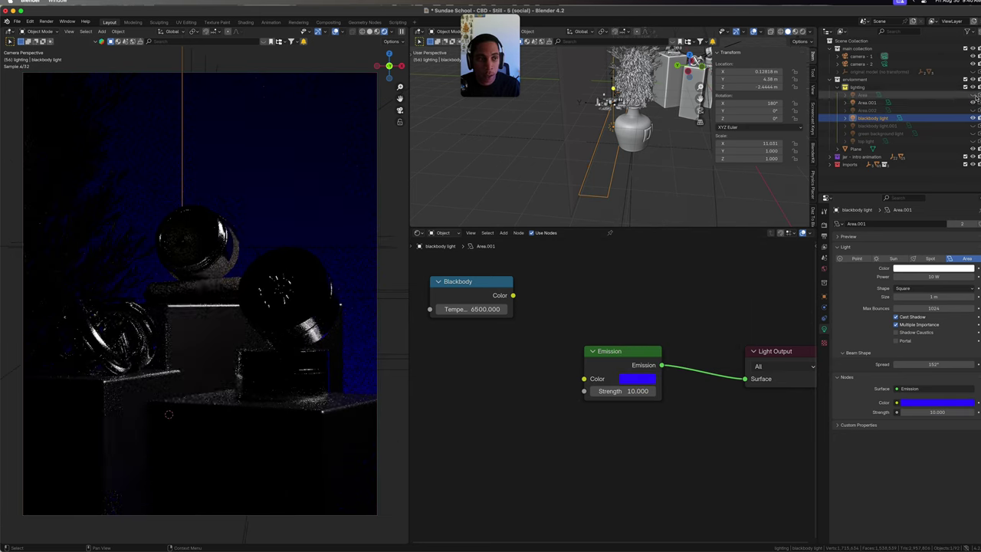
left_click(974, 95)
left_click(973, 102)
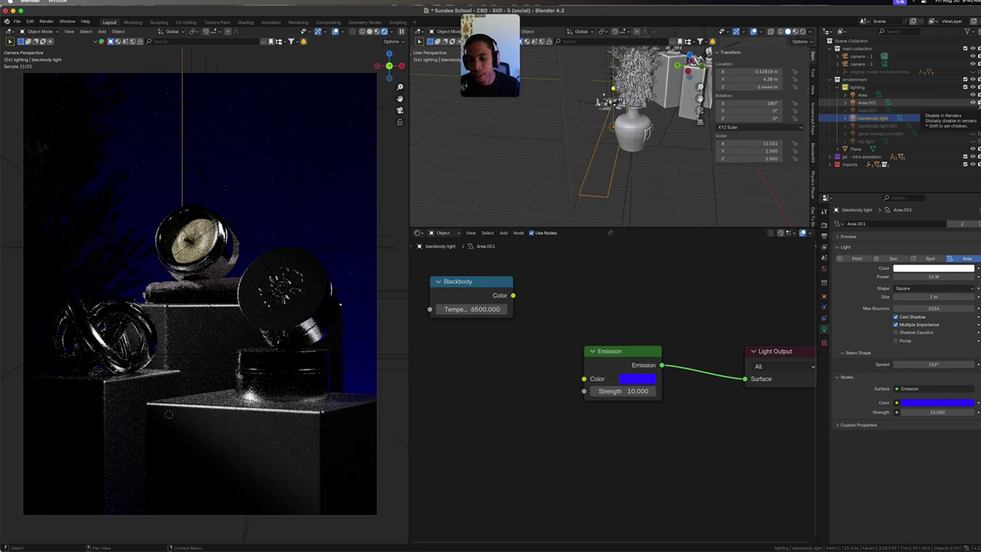
Step: Hide the Area.001 and Area lights to isolate the blue background light, and show both lights again
left_click(973, 102)
left_click(973, 95)
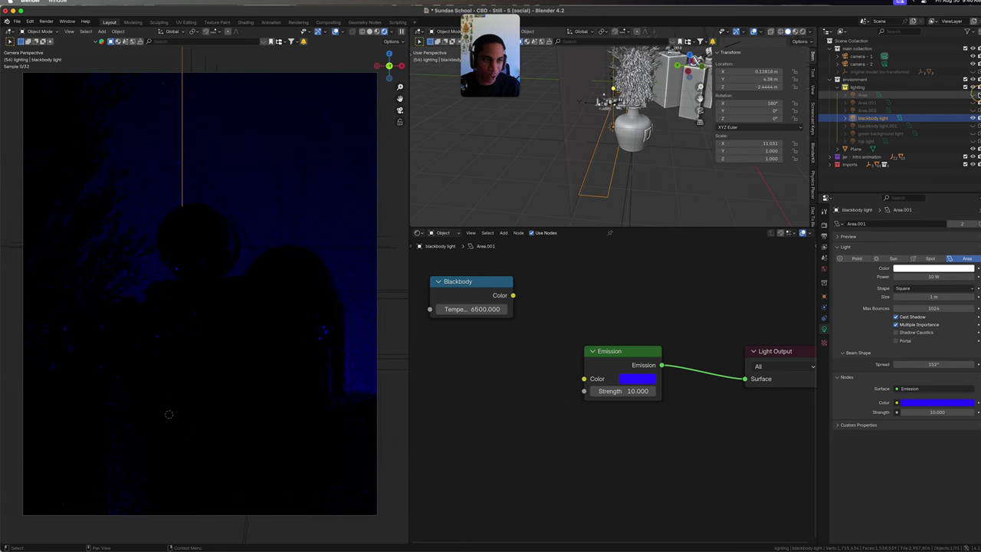
left_click(973, 95)
left_click(975, 95)
left_click_drag(973, 94, 973, 102)
Step: Link the Blackbody node's color output to the Emission node's color input on the blackbody light
left_click_drag(513, 295, 584, 378)
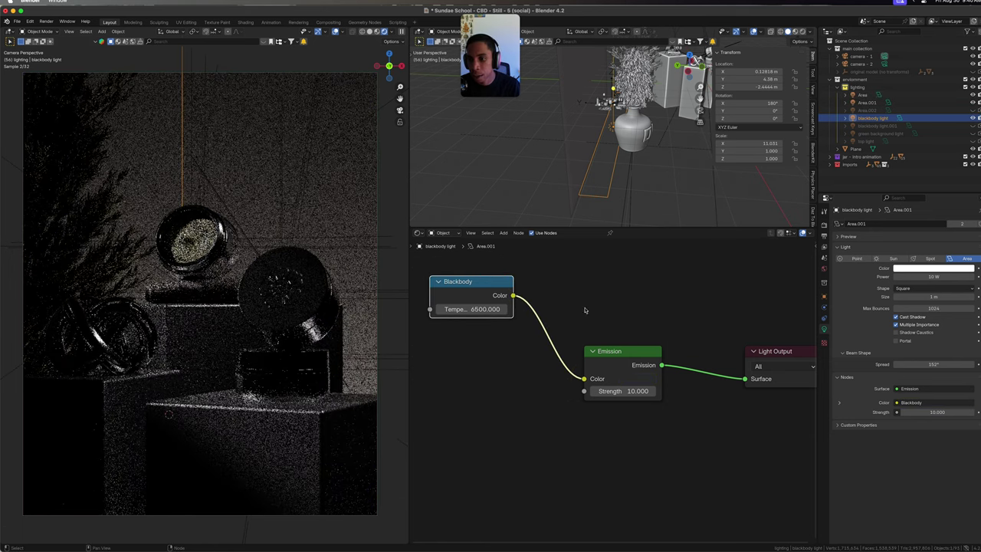
Step: Examine the layout of the area lights around the pampas vase, pedestals and backdrop from several angles
middle_click_drag(599, 127, 657, 158)
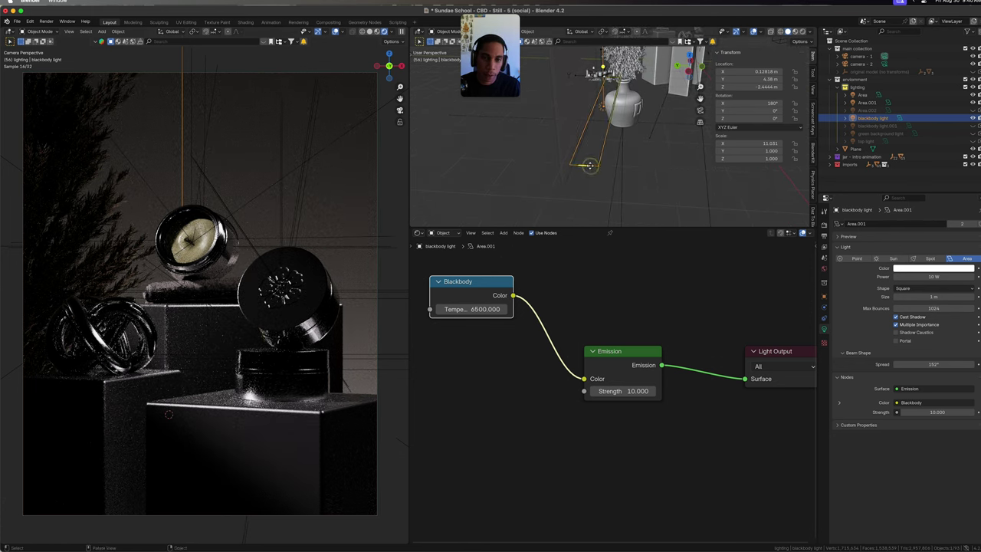
middle_click_drag(587, 163, 566, 101)
left_click(544, 108)
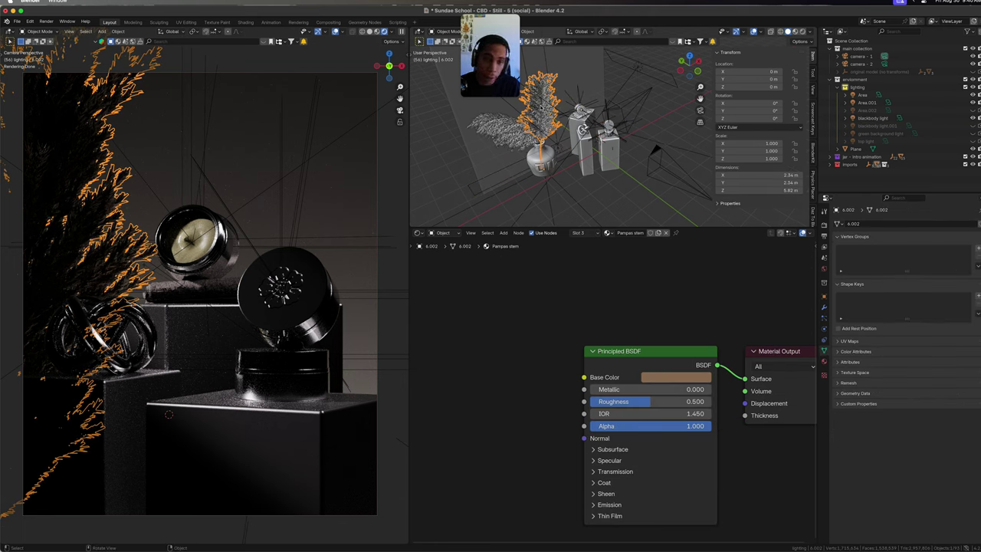
left_click(611, 194)
middle_click_drag(612, 194, 584, 150)
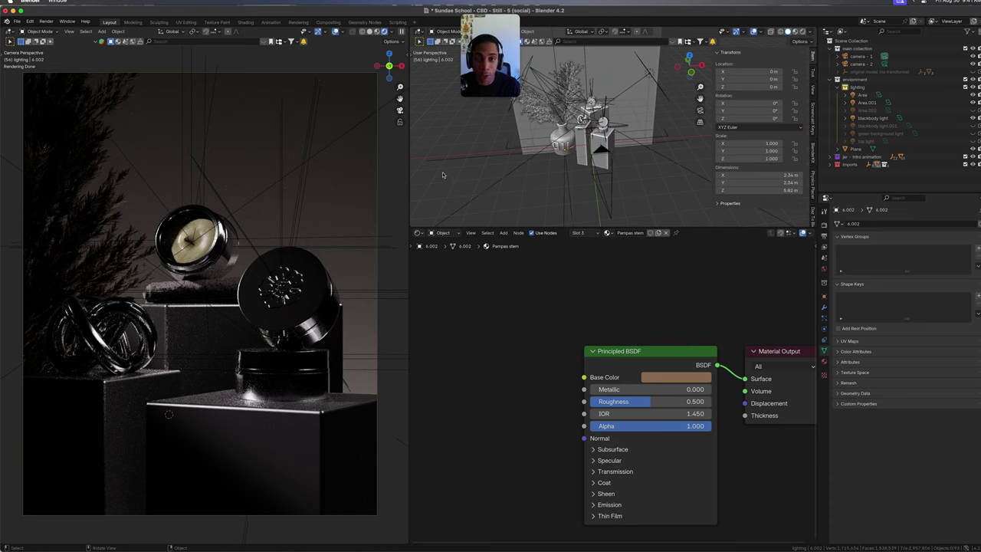
middle_click_drag(470, 196, 542, 90)
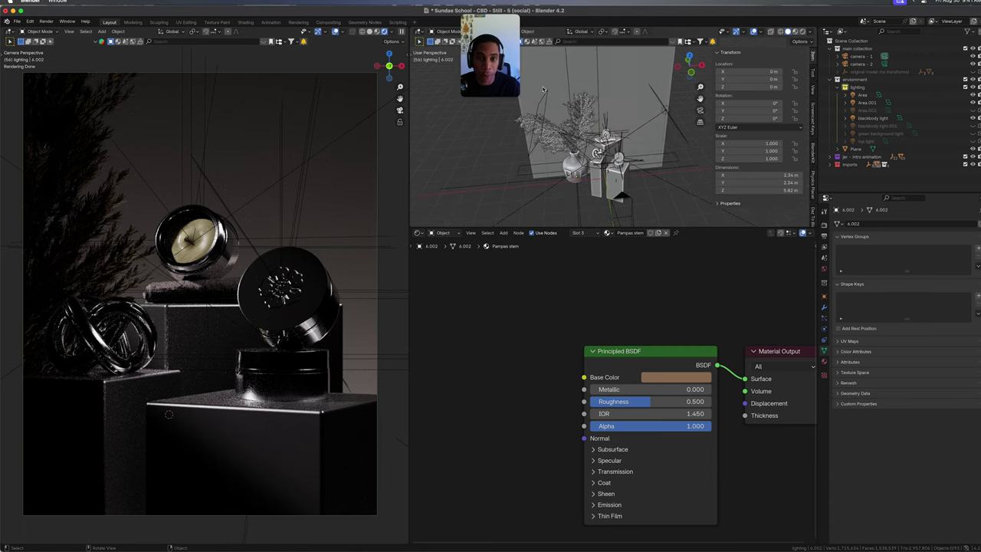